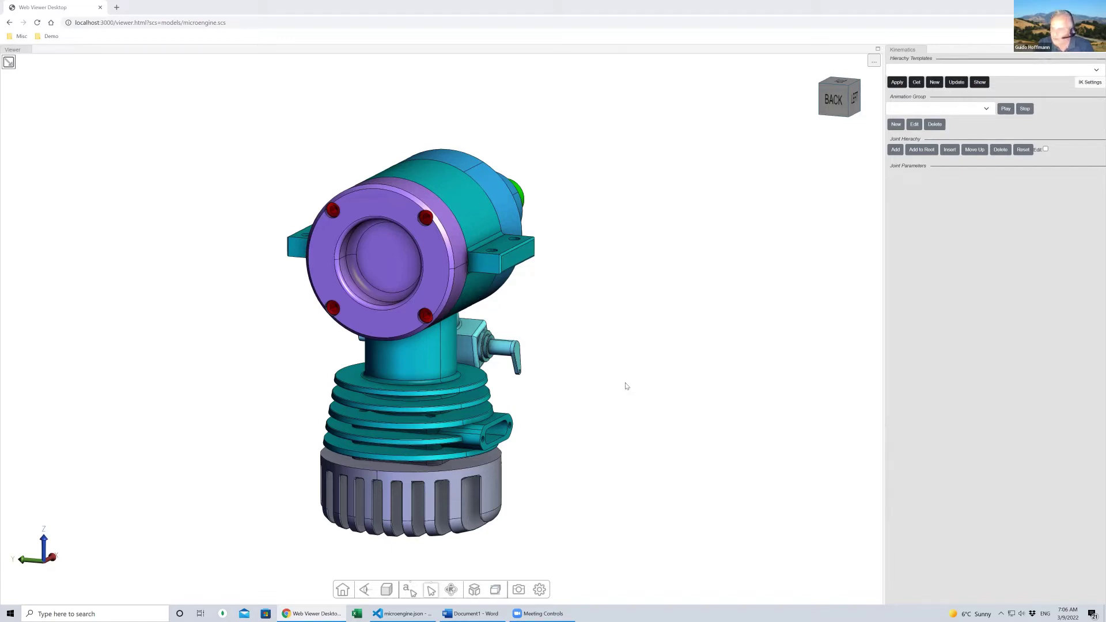
Hide the engine's main housing and the back housing cover to expose the internal parts
right_drag(625, 383, 672, 383)
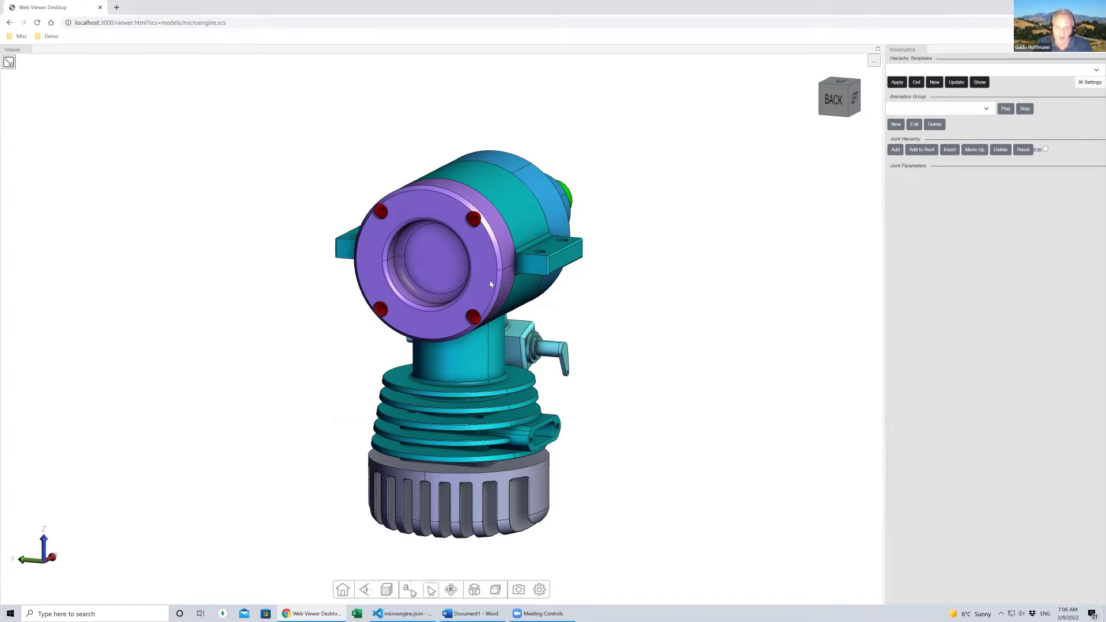
click(495, 305)
click(492, 374)
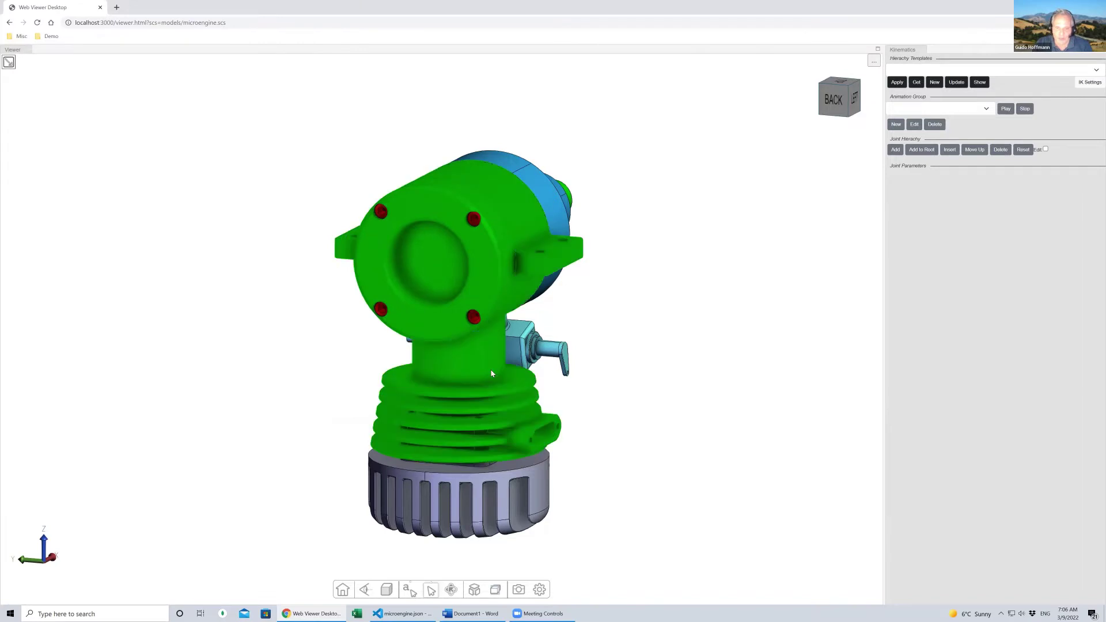
right_click(491, 373)
click(510, 407)
Hide the cylinder liner around the piston and show the model tree
drag(574, 381, 522, 377)
click(454, 395)
right_click(440, 366)
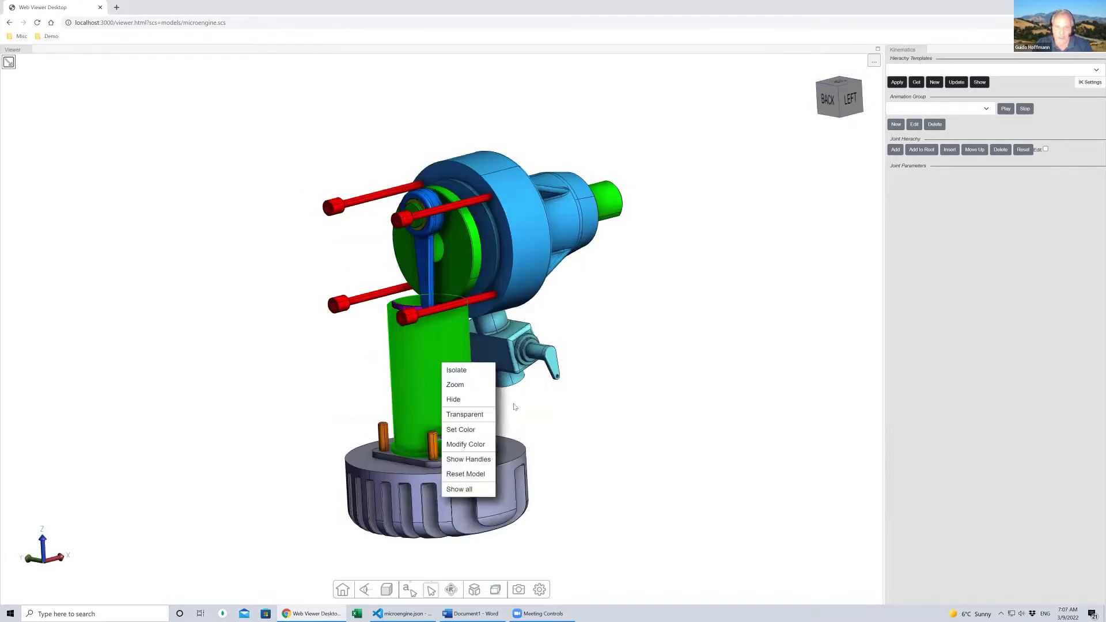
click(452, 400)
drag(597, 422, 594, 383)
scroll(573, 351, up, 4)
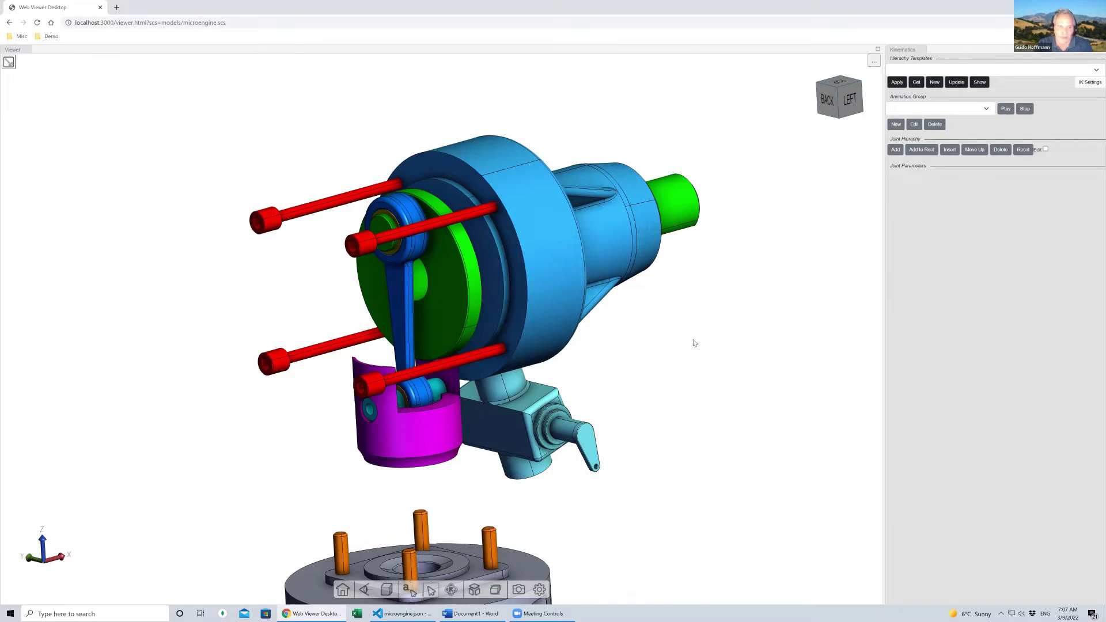
click(9, 63)
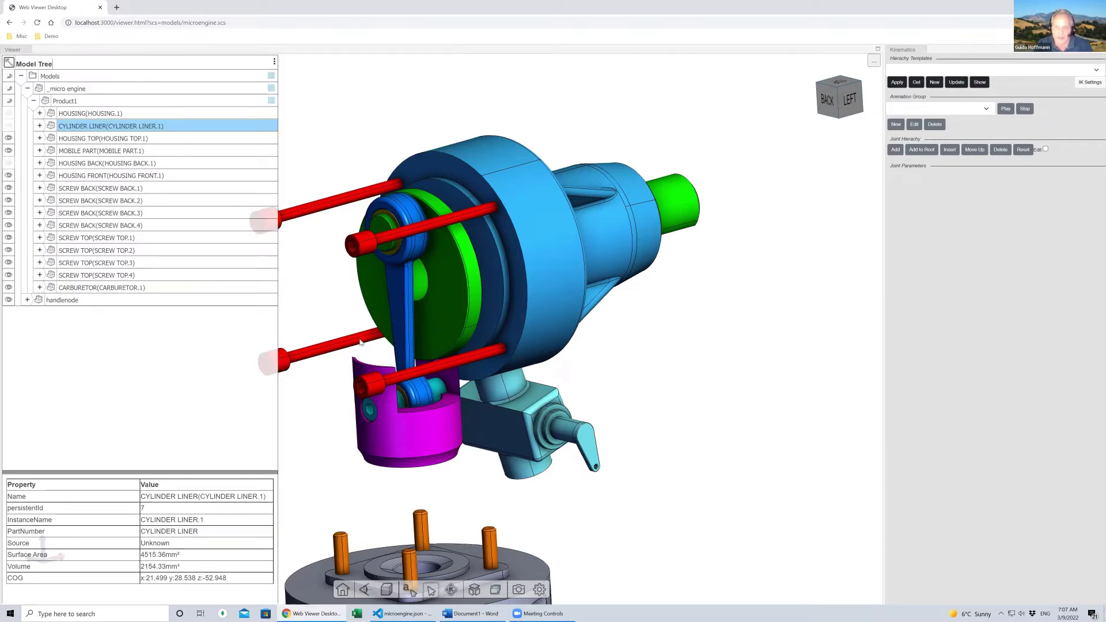
Add a revolute joint for the crankshaft about its shaft axis under the root joint, and test-rotate it before resetting the pose
drag(698, 435, 699, 440)
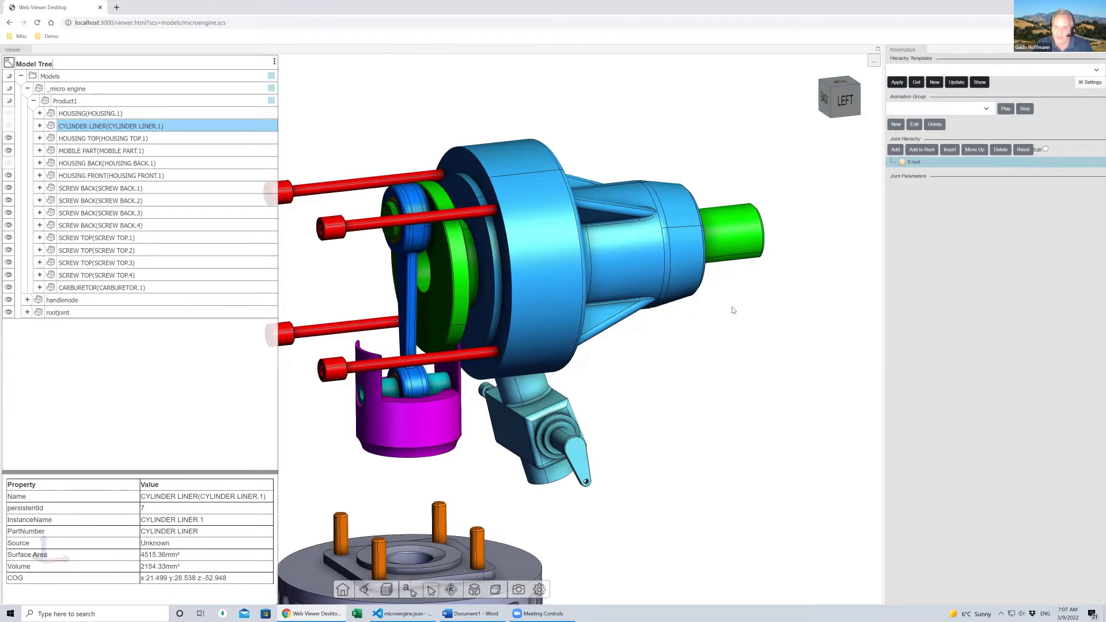
click(765, 235)
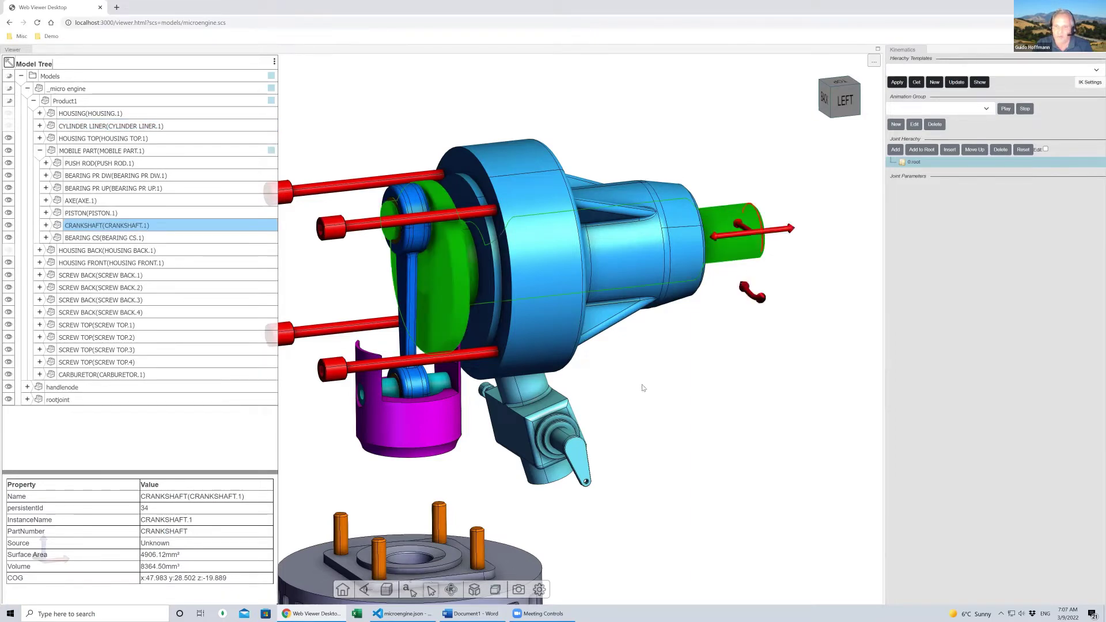
drag(667, 375, 634, 389)
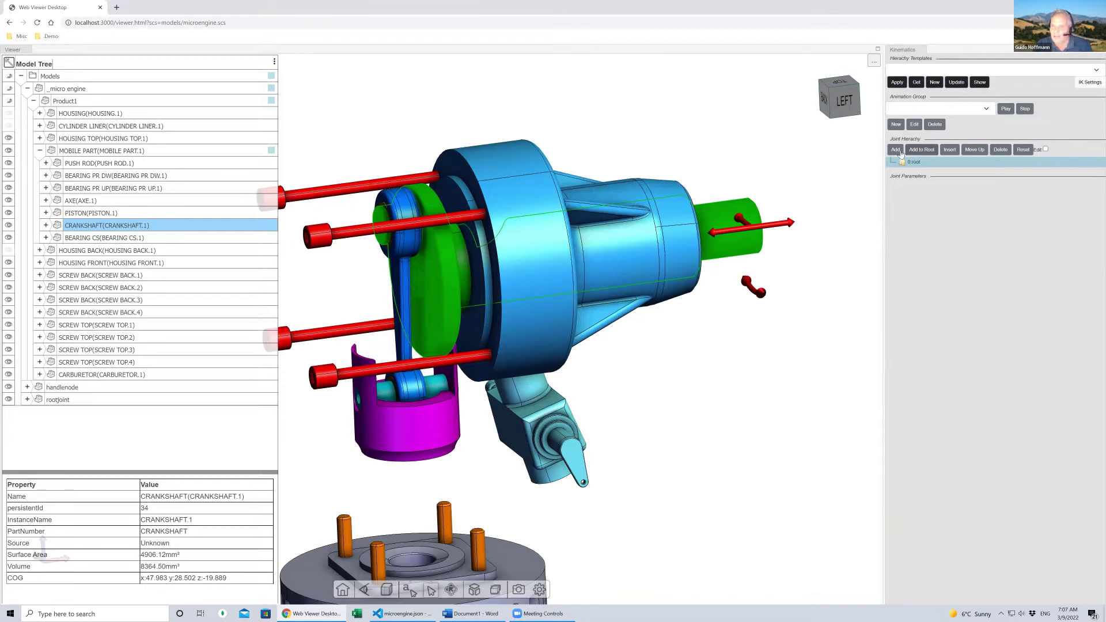
click(895, 149)
drag(738, 339, 776, 334)
click(930, 170)
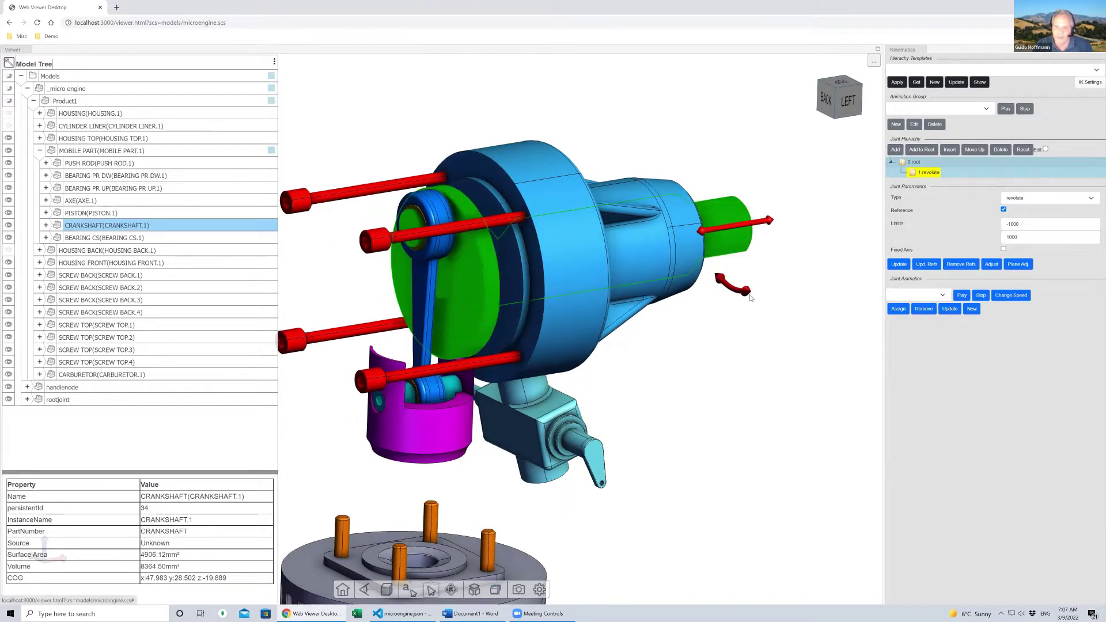
mouse_move(740, 289)
mouse_down()
mouse_move(671, 246)
mouse_move(736, 269)
mouse_up()
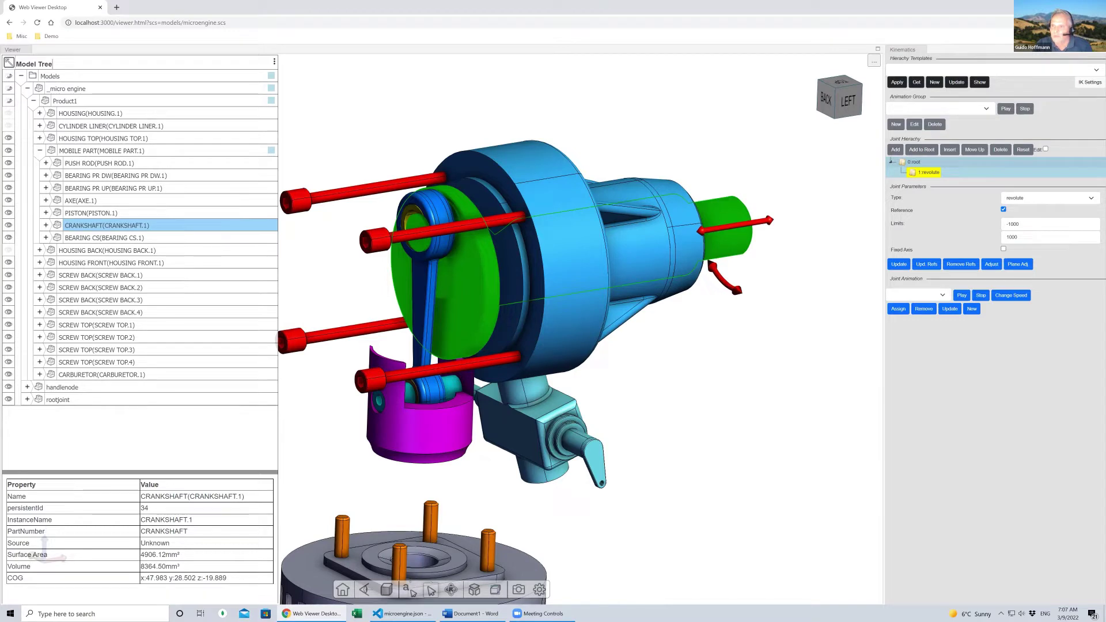
click(1021, 149)
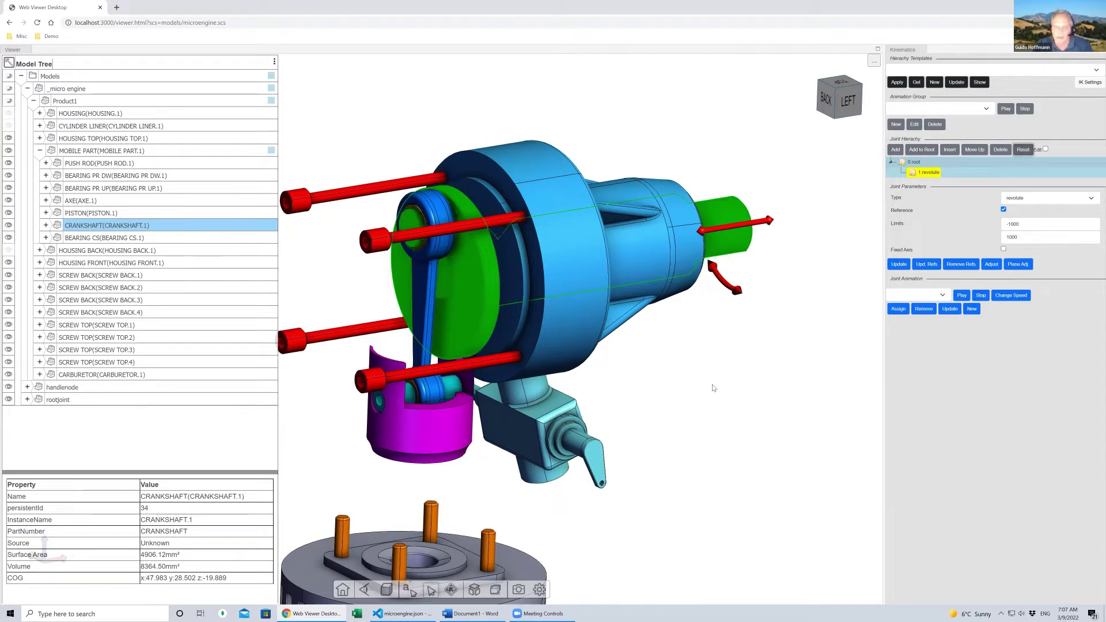
Add a revolute joint for the push rod, BEARING PR DW and BEARING PR UP under the crankshaft joint, pivoting at the crank pin
drag(713, 388, 761, 381)
click(480, 298)
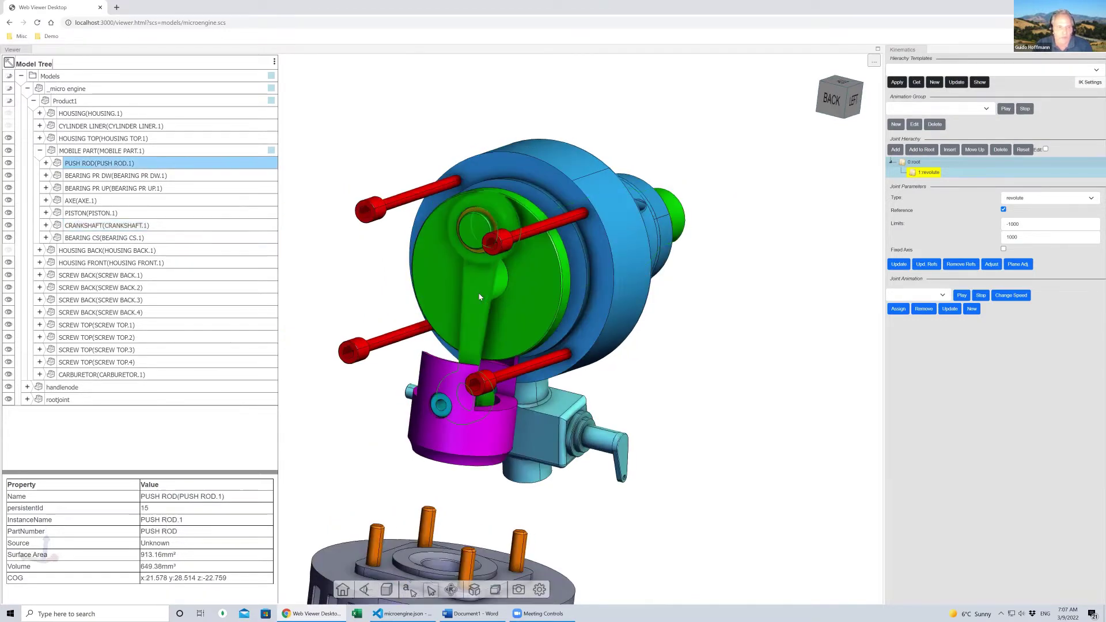
drag(697, 356, 589, 277)
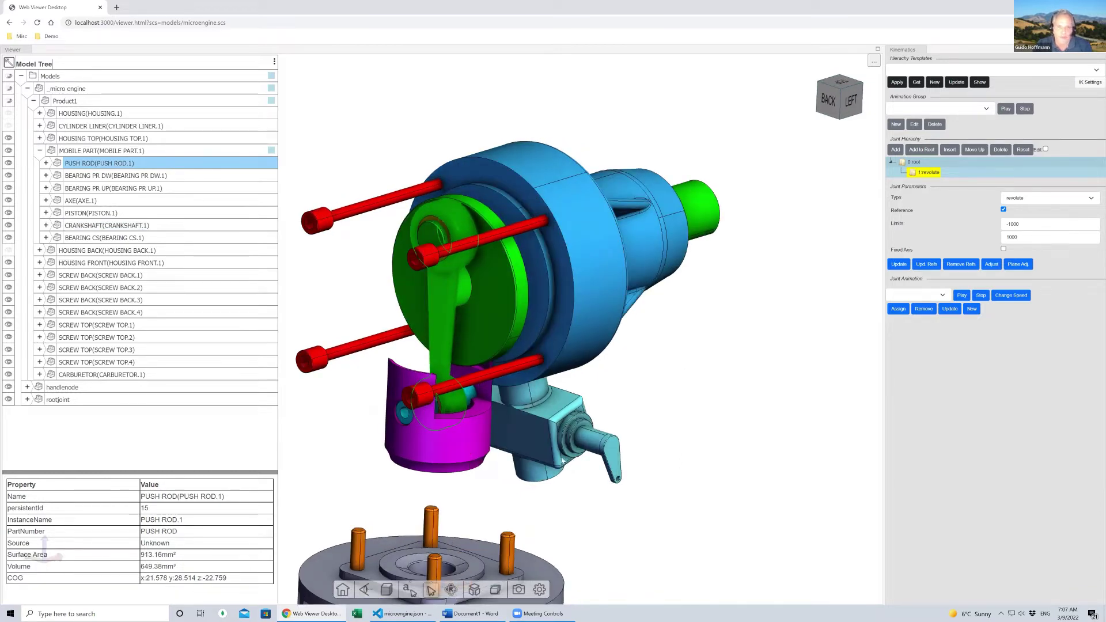
scroll(514, 402, up, 3)
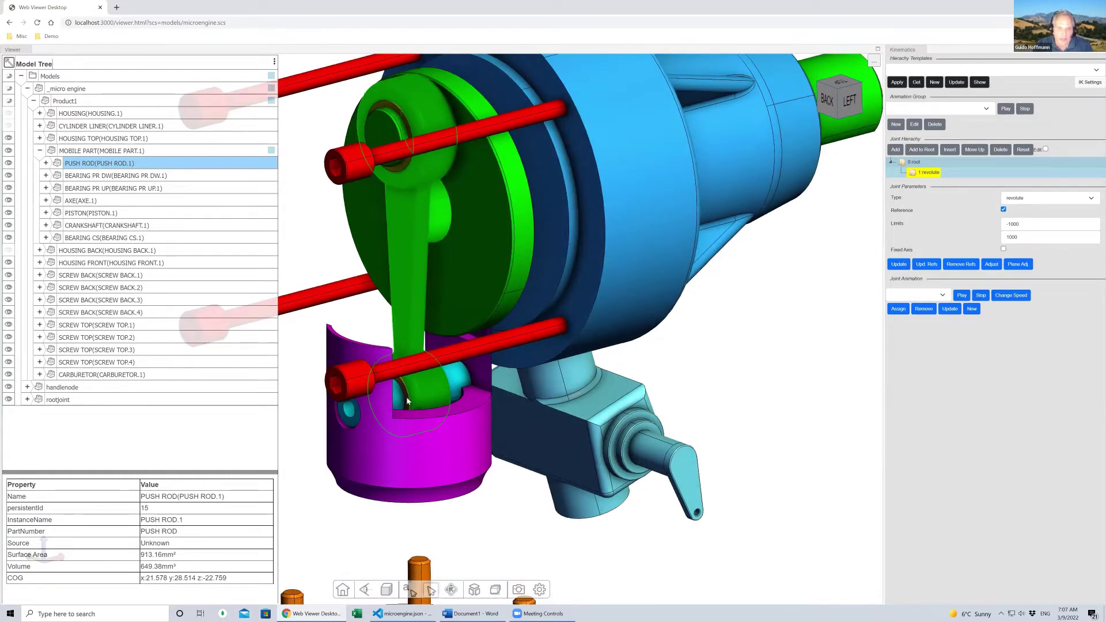
ctrl+click(420, 157)
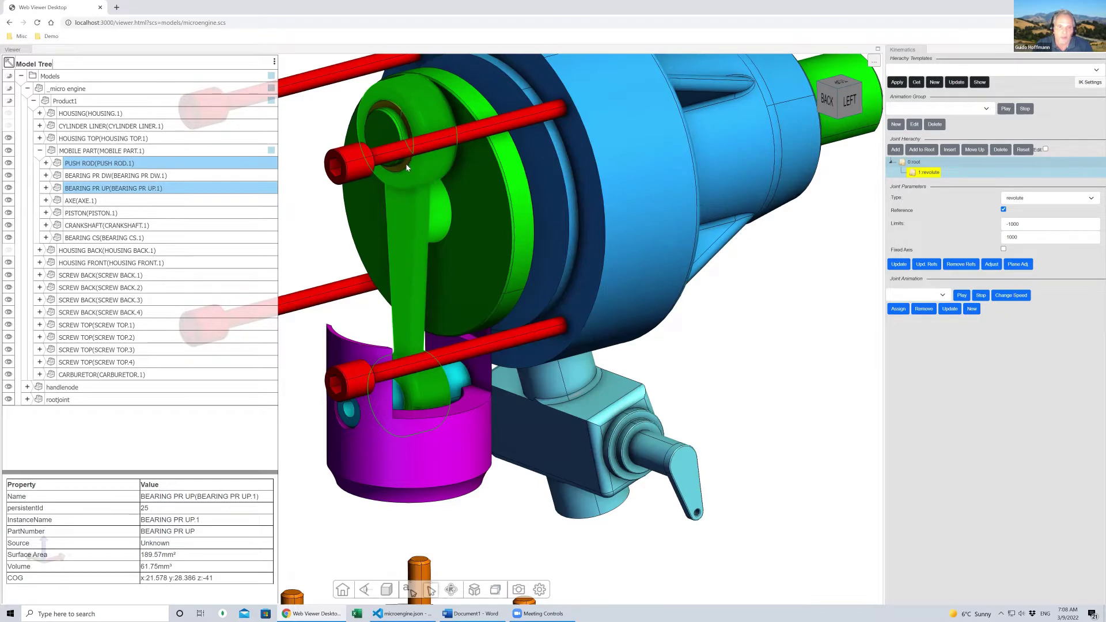
ctrl+click(406, 163)
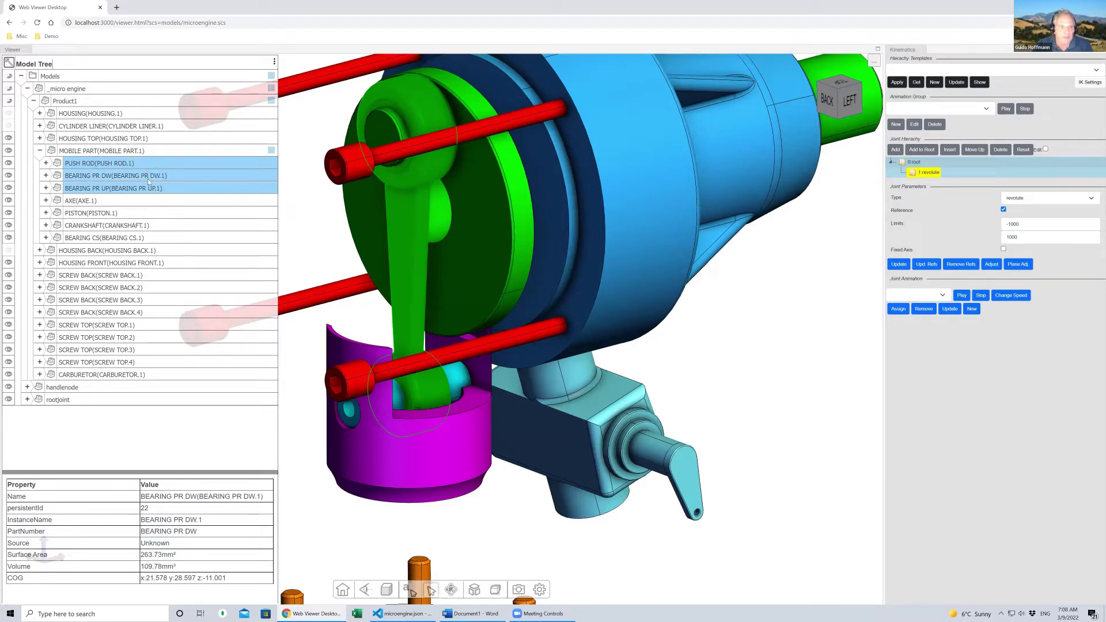
scroll(671, 353, down, 3)
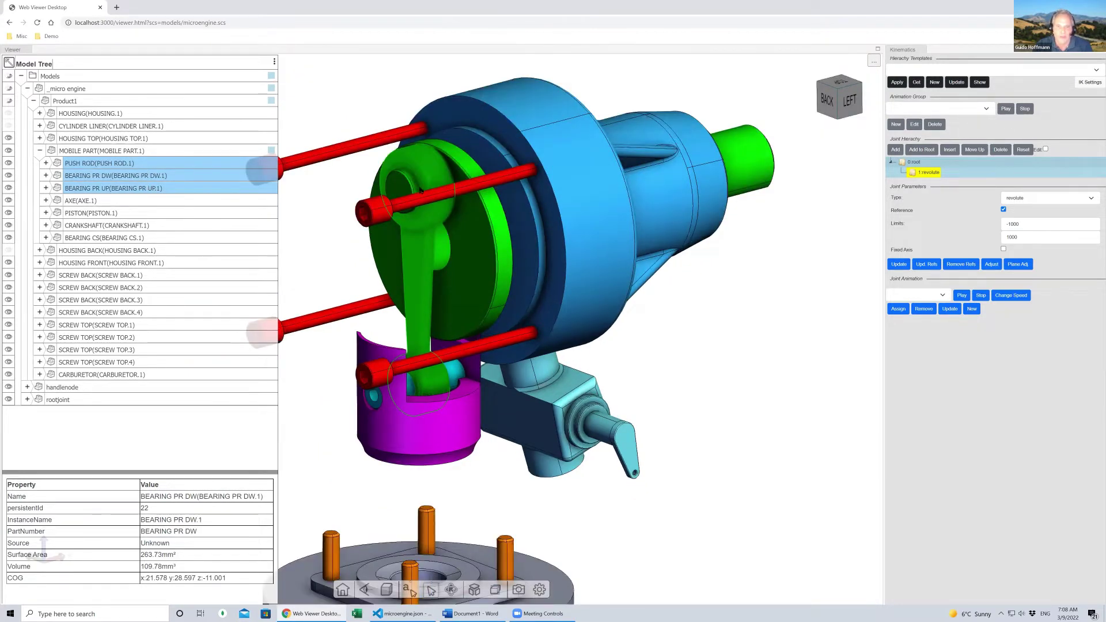
click(419, 183)
click(895, 149)
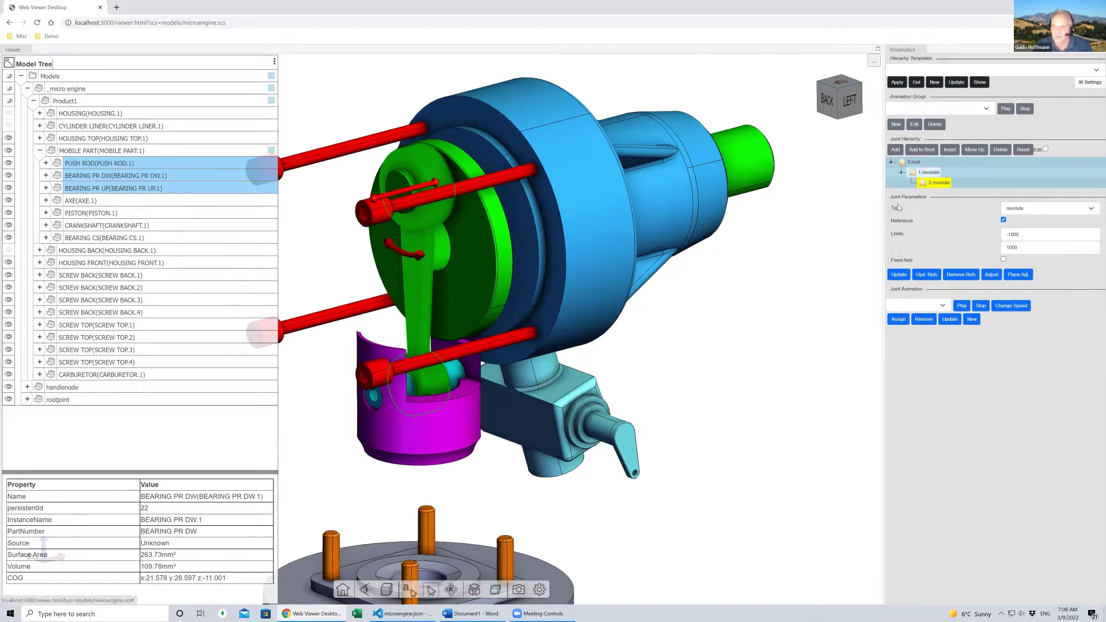
Test the crankshaft joint by rotating it together with the attached push rod, and reset the joints after each trial
click(929, 172)
click(1024, 150)
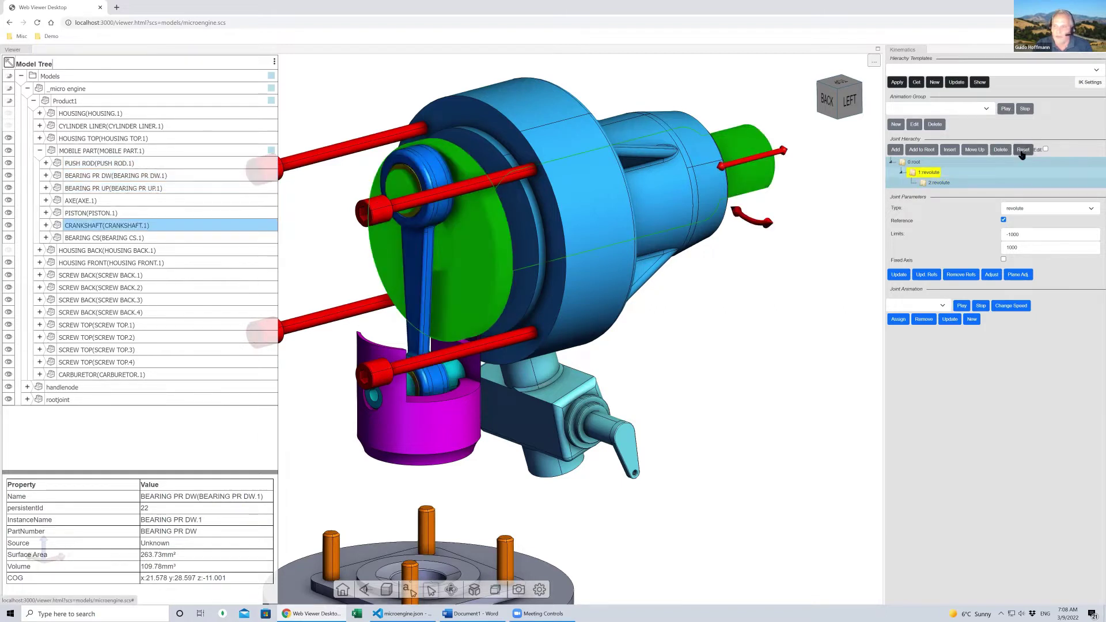
drag(752, 221, 793, 222)
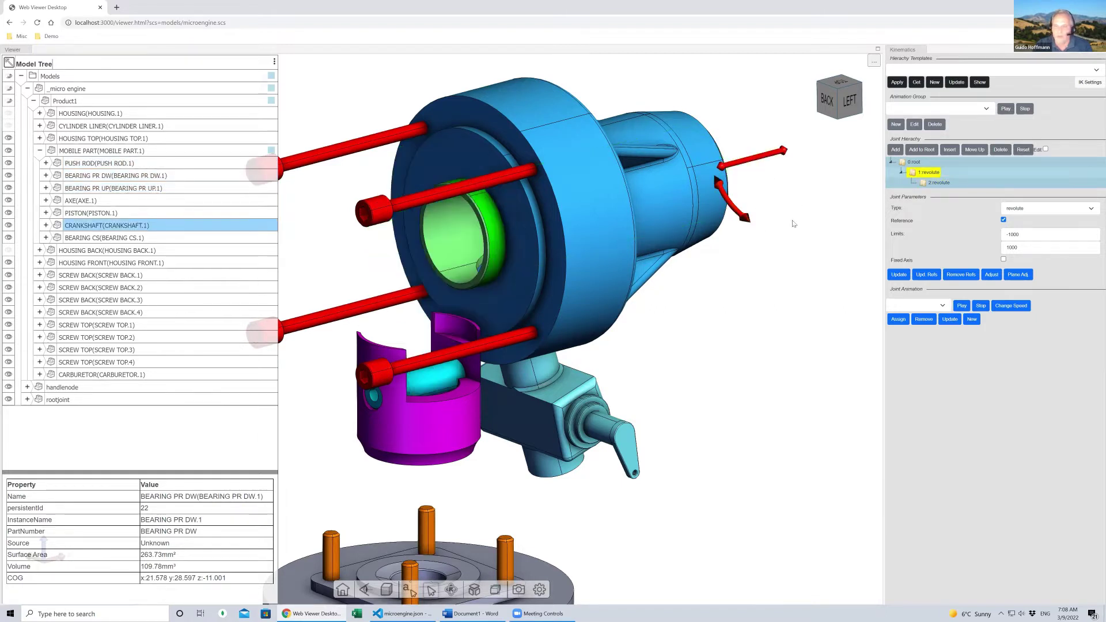
click(1023, 150)
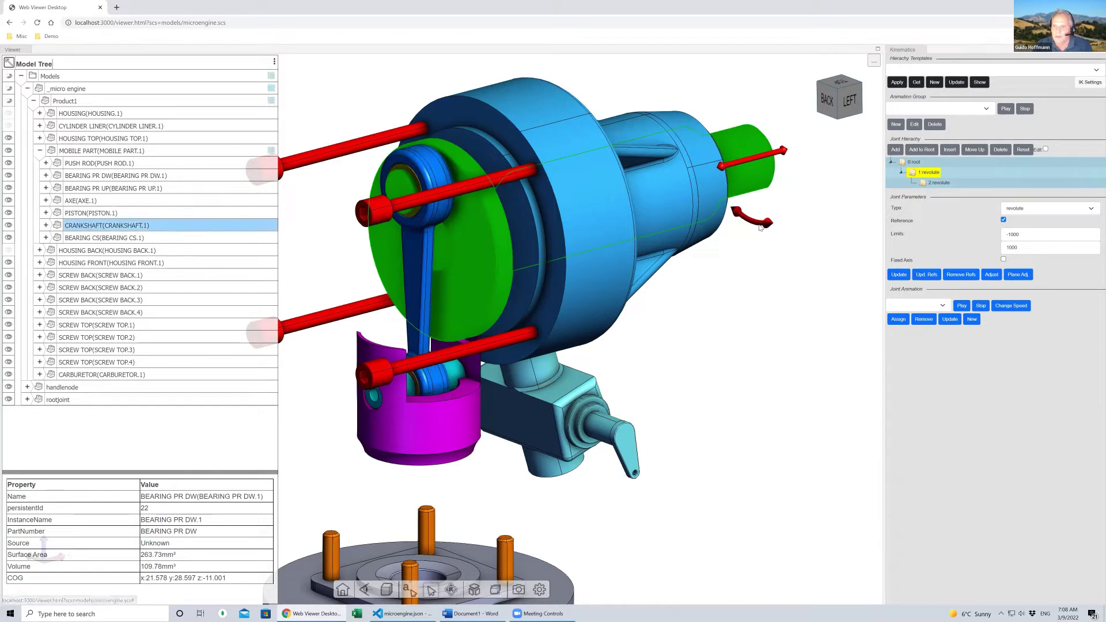
mouse_move(770, 224)
mouse_down()
mouse_move(723, 204)
mouse_move(779, 219)
mouse_move(756, 222)
mouse_up()
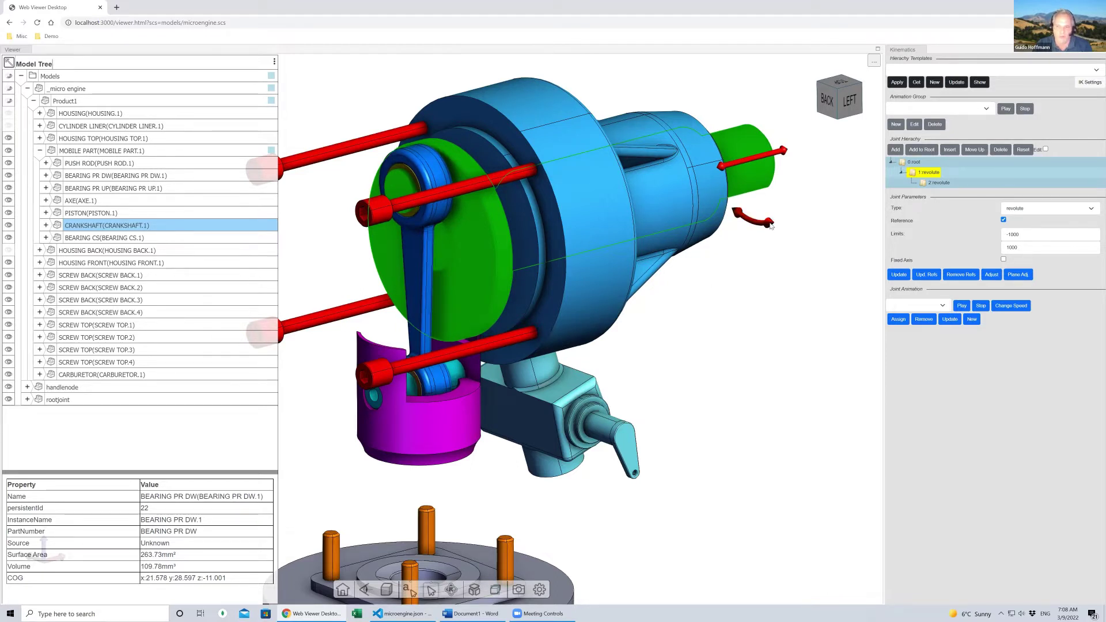
mouse_move(770, 223)
mouse_down()
mouse_move(725, 213)
mouse_move(753, 220)
mouse_up()
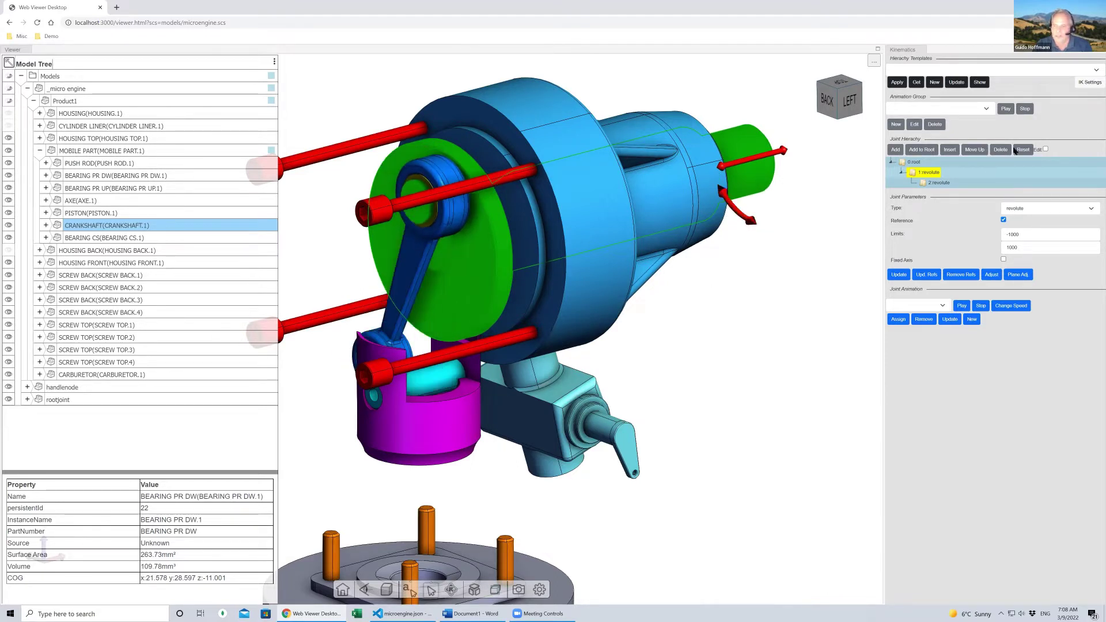
click(1022, 150)
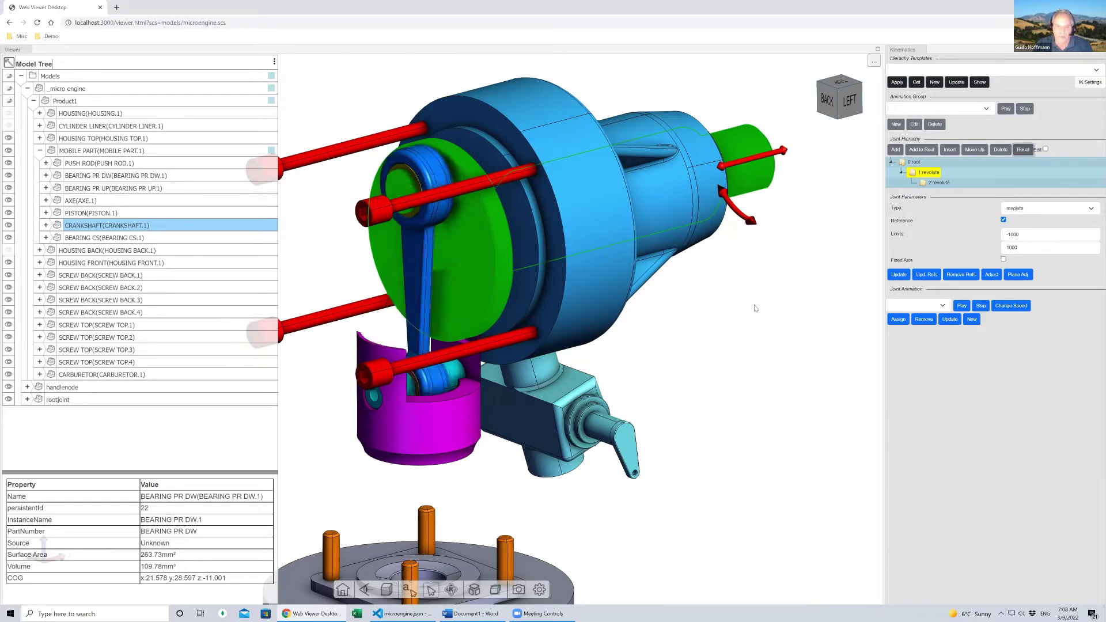
Add a joint for the piston and its axe directly to the root, using a vertical axis through the piston
click(444, 440)
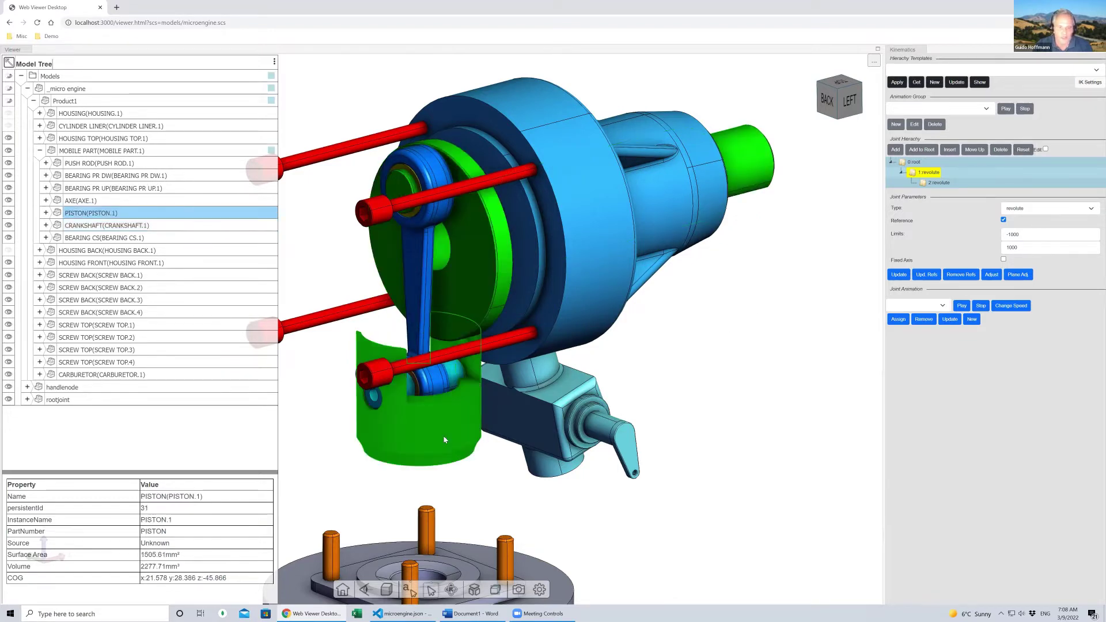
scroll(438, 443, up, 2)
ctrl+click(355, 396)
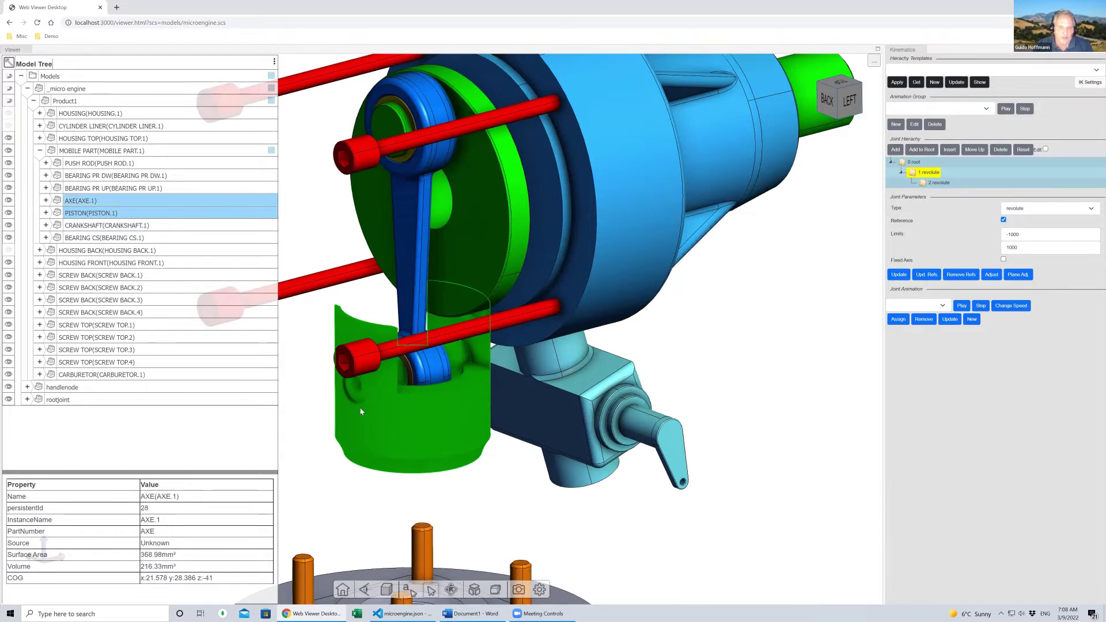
shift+click(445, 396)
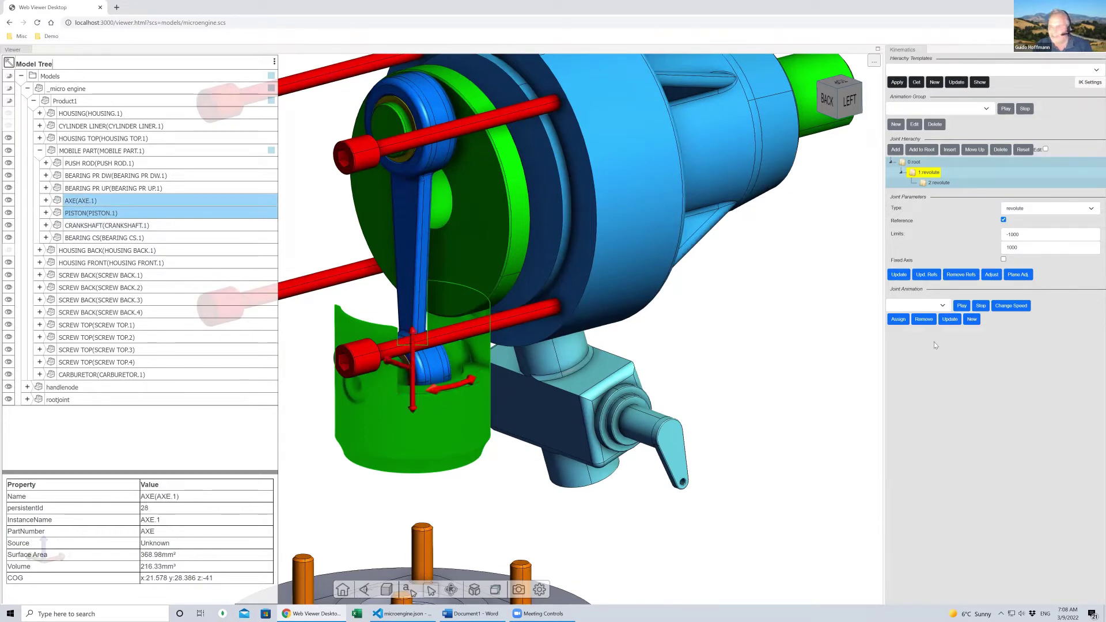
click(896, 149)
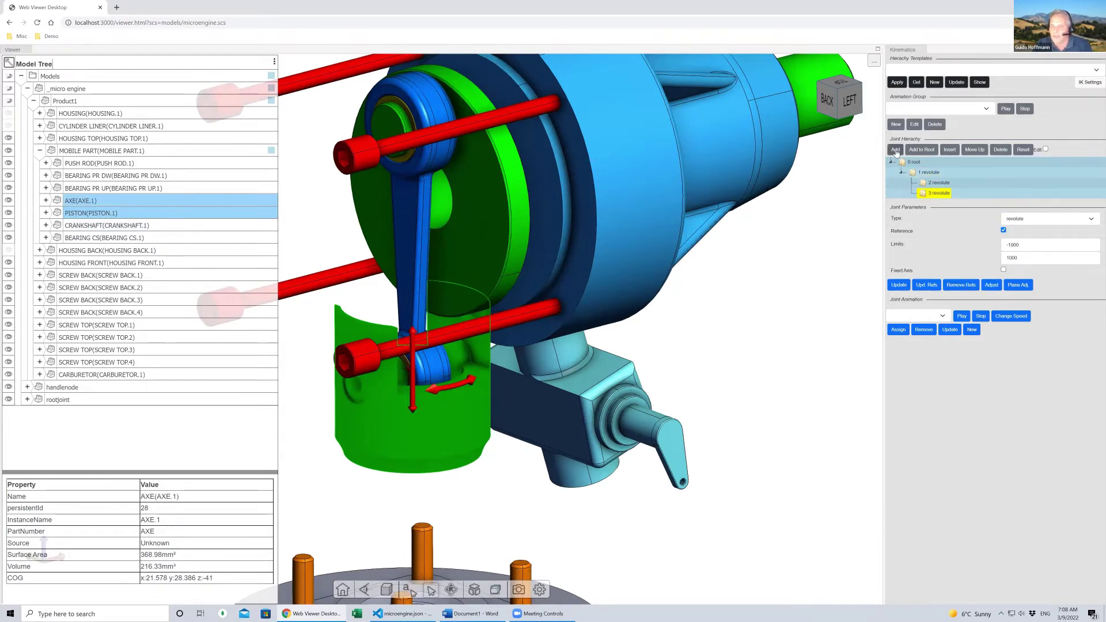
click(1000, 150)
click(921, 150)
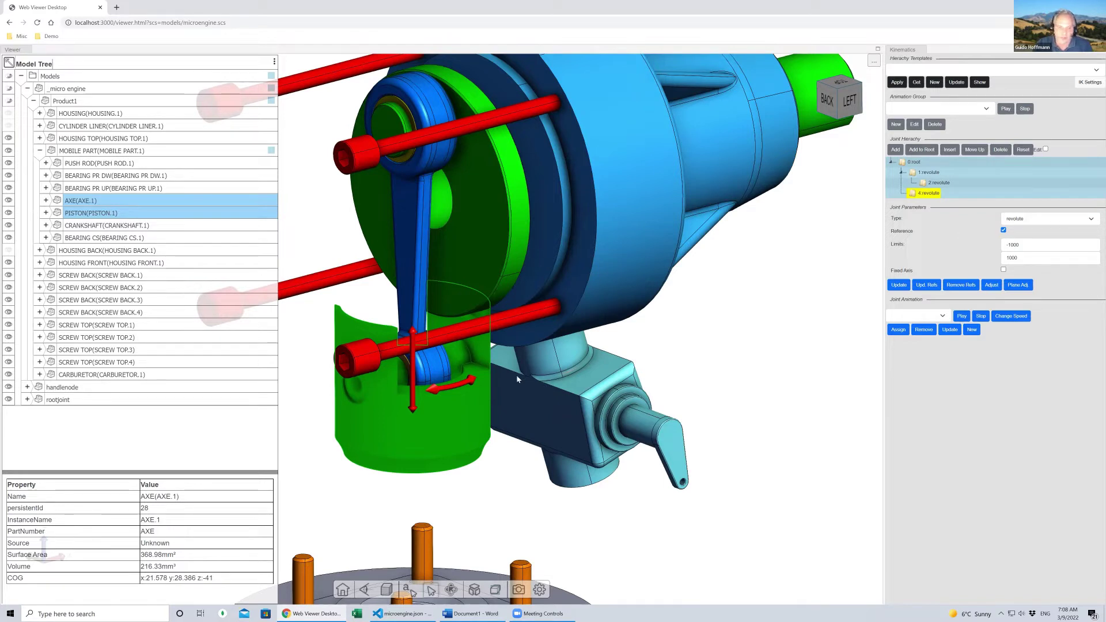
Change the new piston joint's type to prismatic and update it
click(1043, 219)
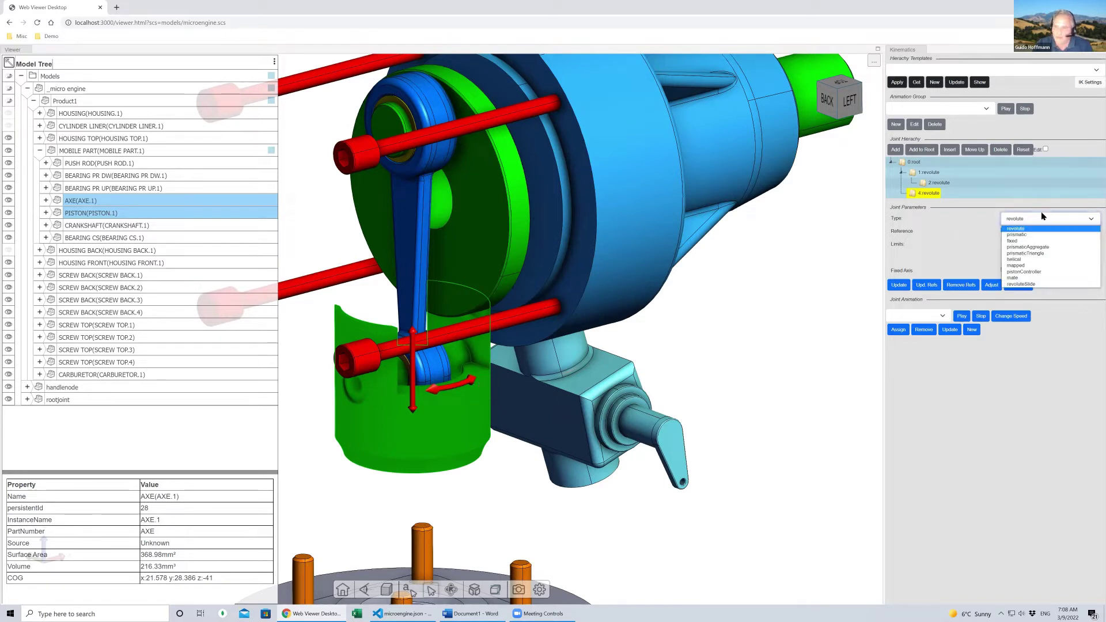
click(1033, 236)
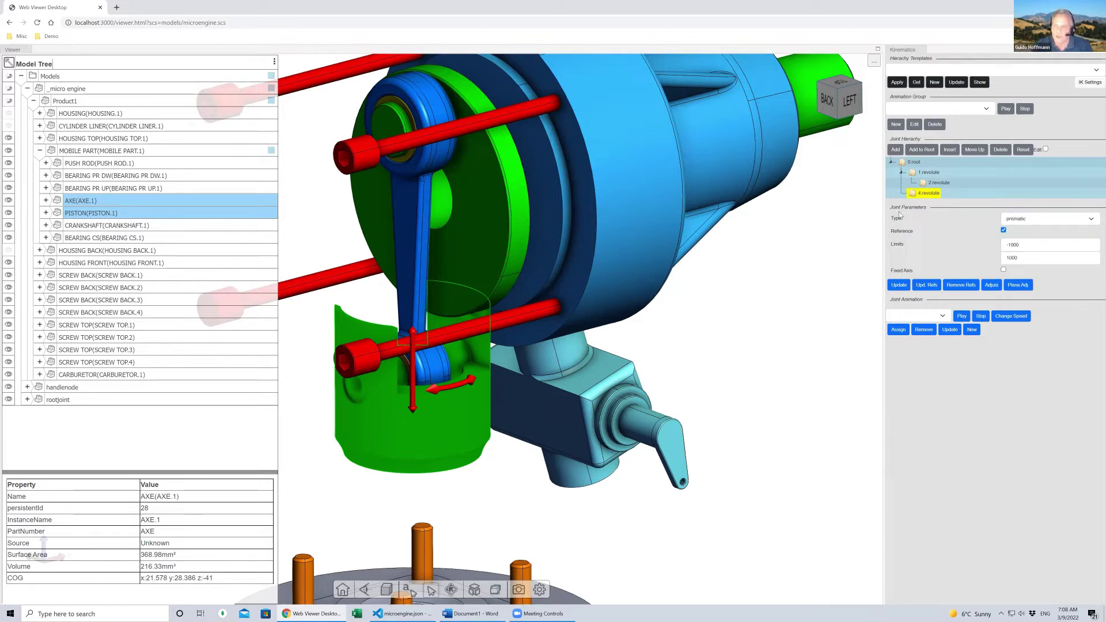
click(906, 284)
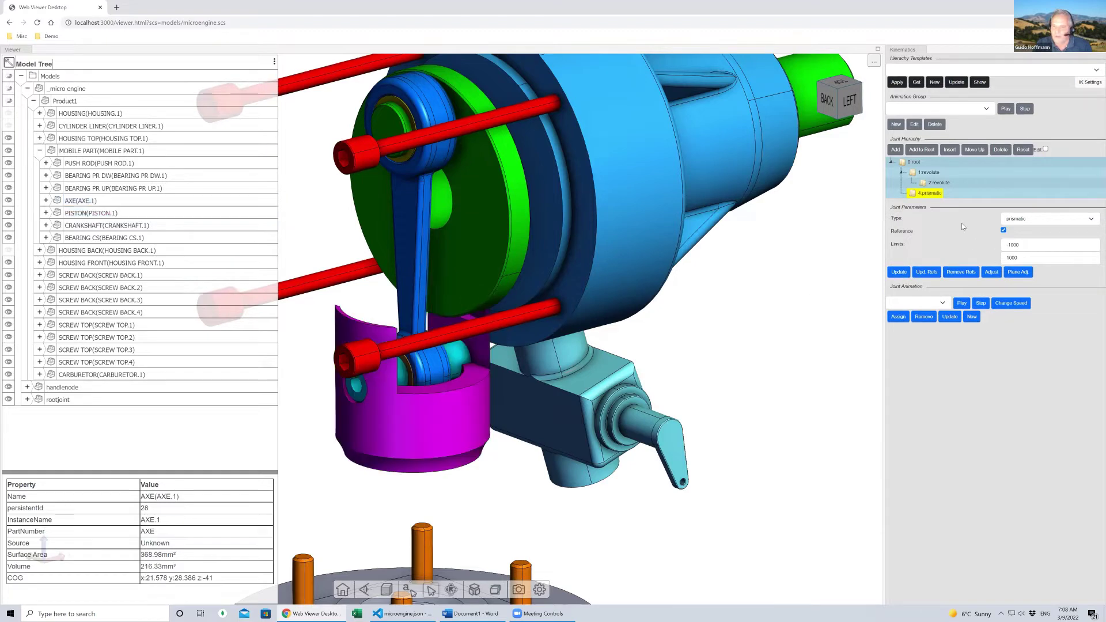
Test the prismatic joint by sliding the piston along its axis, and reset its position
click(417, 398)
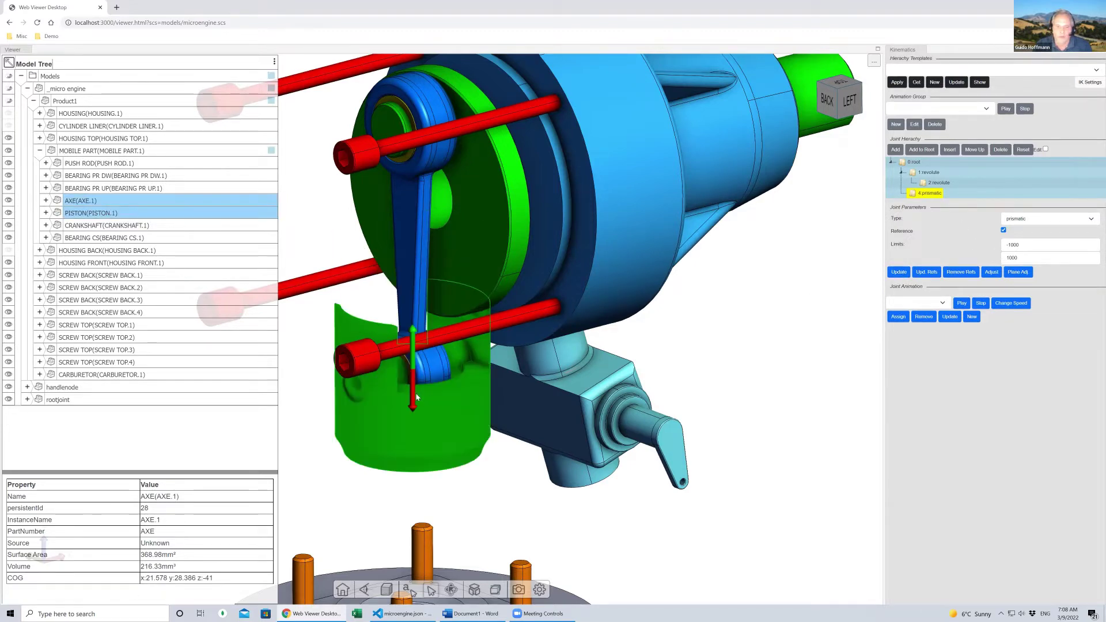
drag(417, 398, 417, 230)
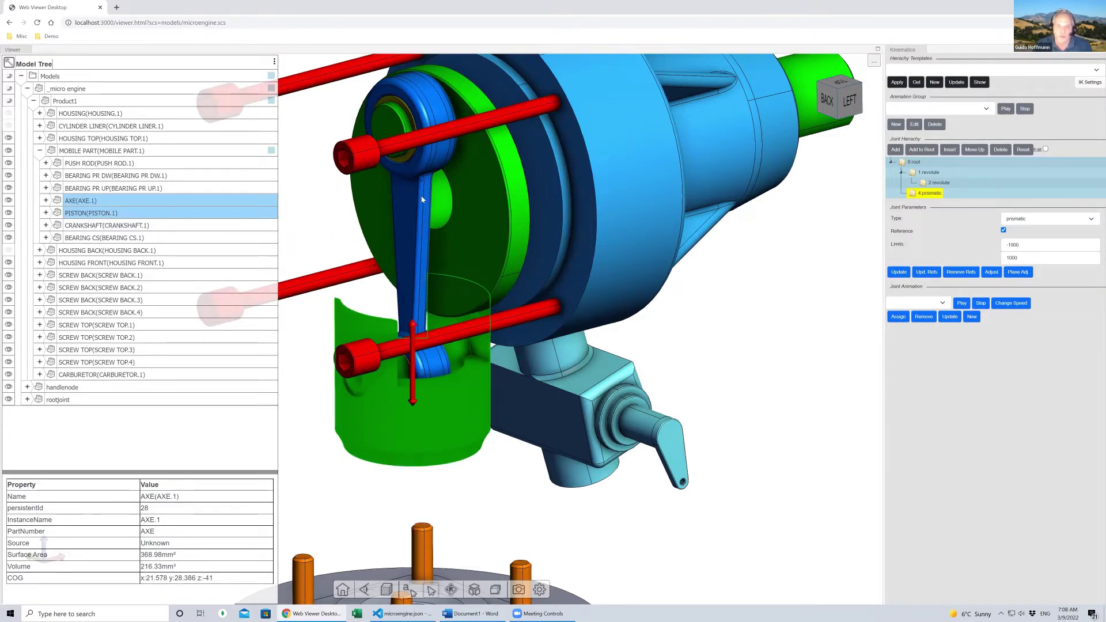
click(1023, 149)
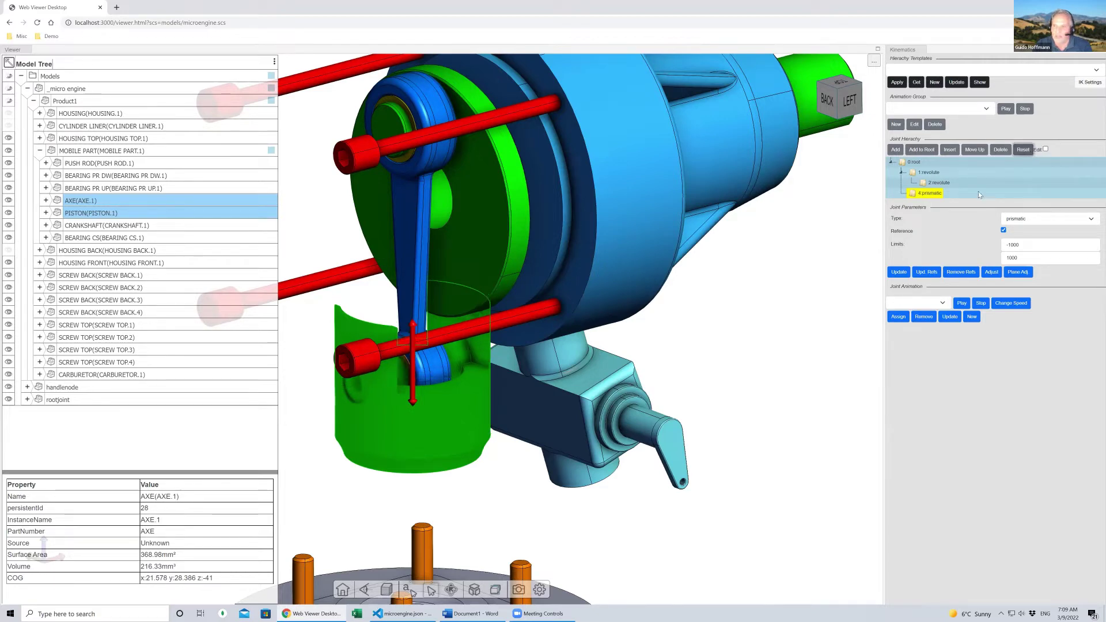
Change the push rod joint's type from revolute to pistonController and update it
click(939, 182)
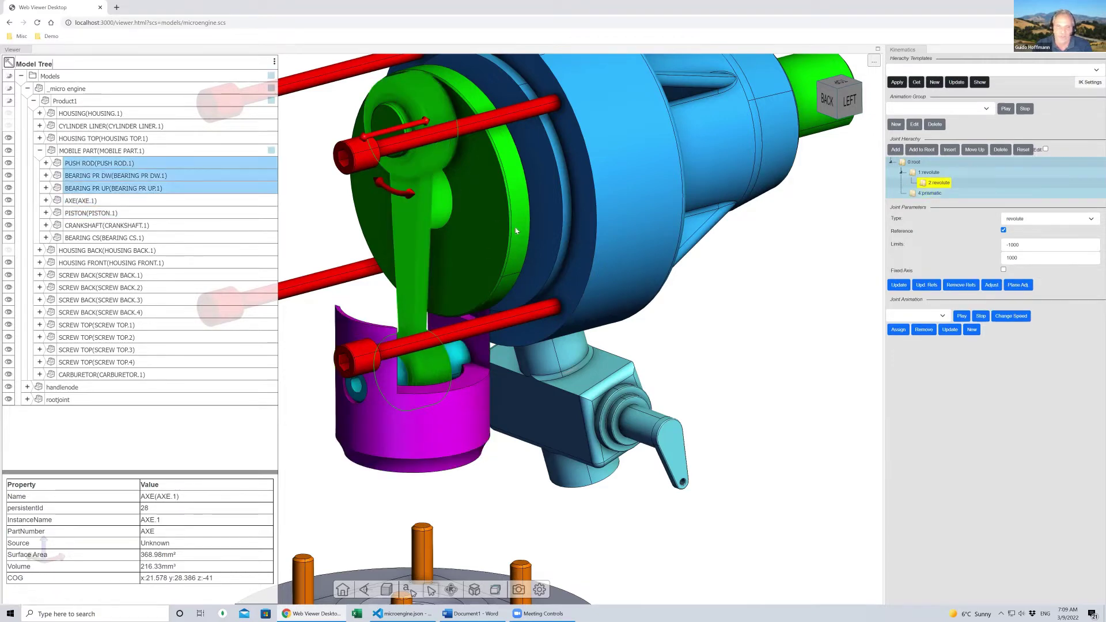
click(1010, 220)
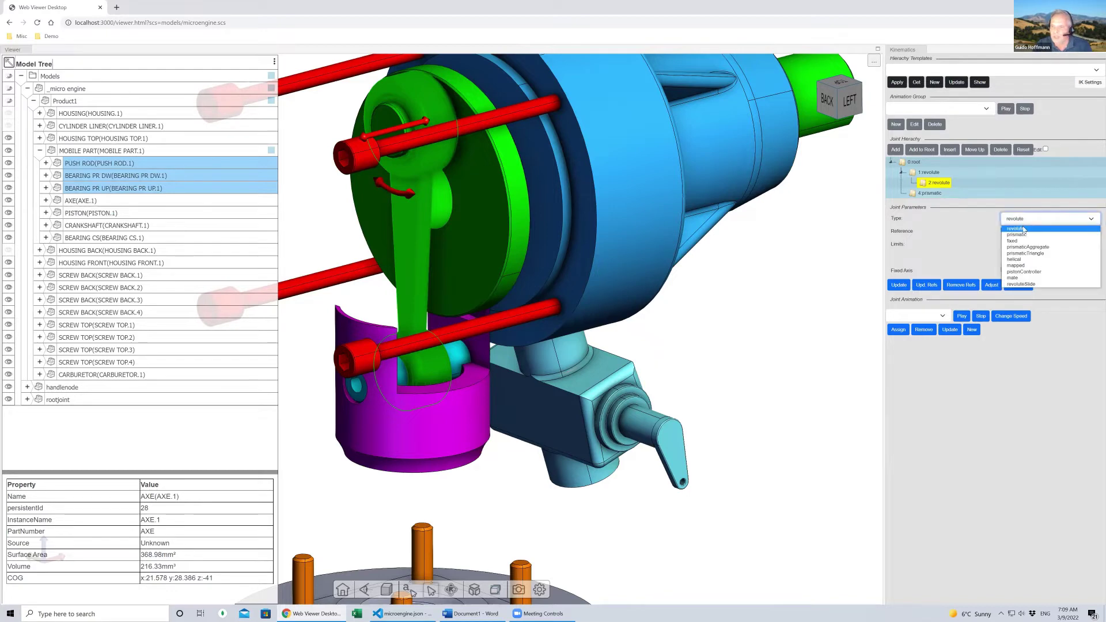
click(1031, 272)
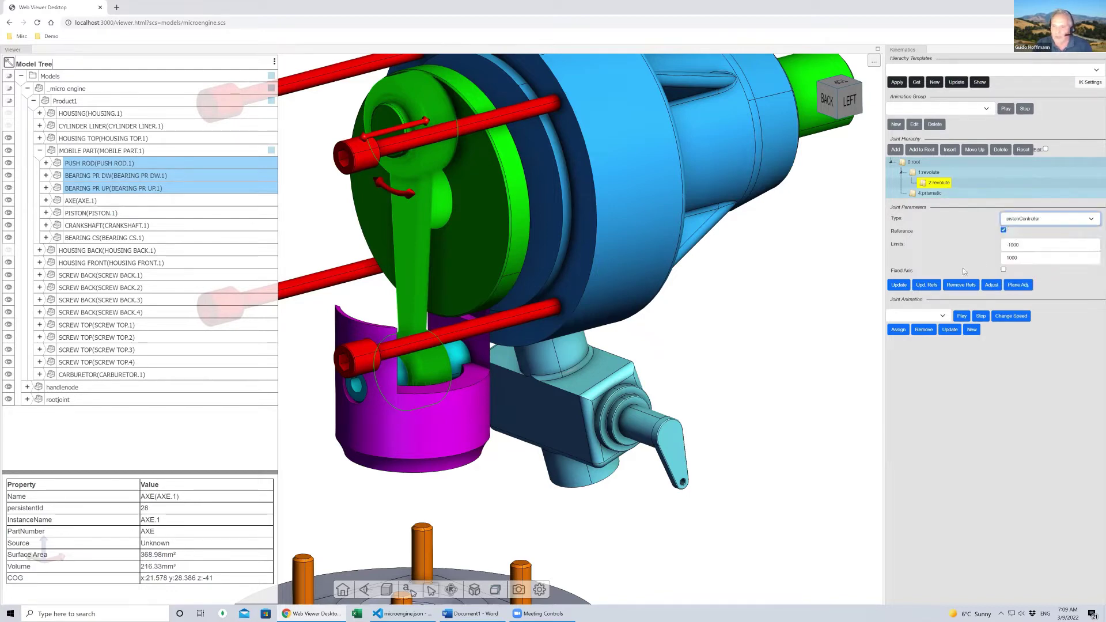
click(899, 285)
Set the piston controller's prismatic target to 4 prismatic and plane-adjust the joint using the piston
click(1043, 271)
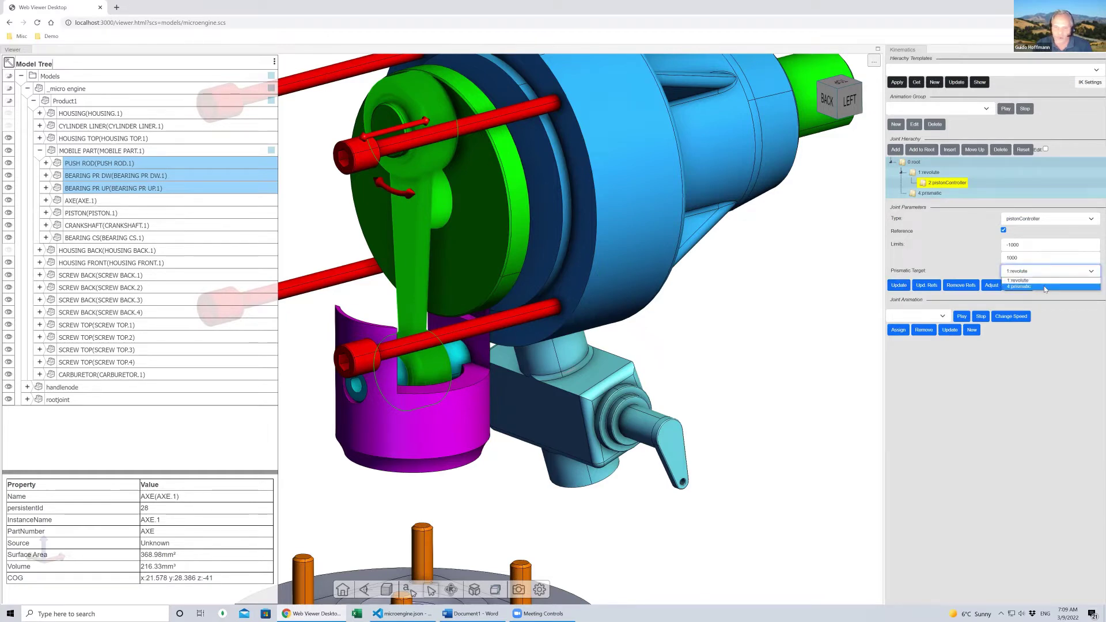
click(1045, 287)
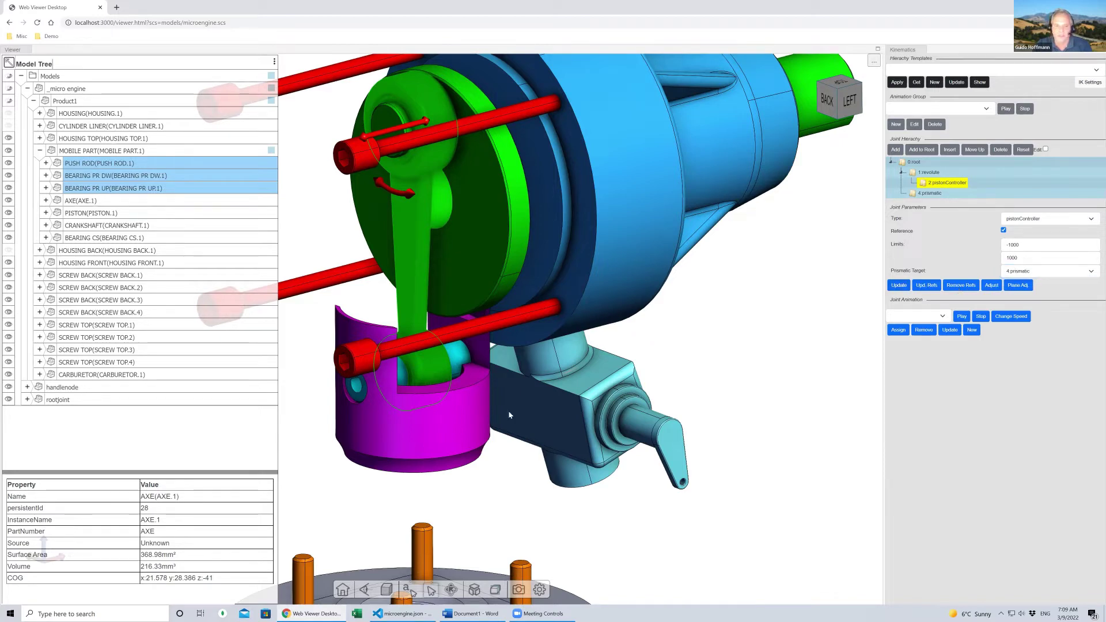
click(467, 421)
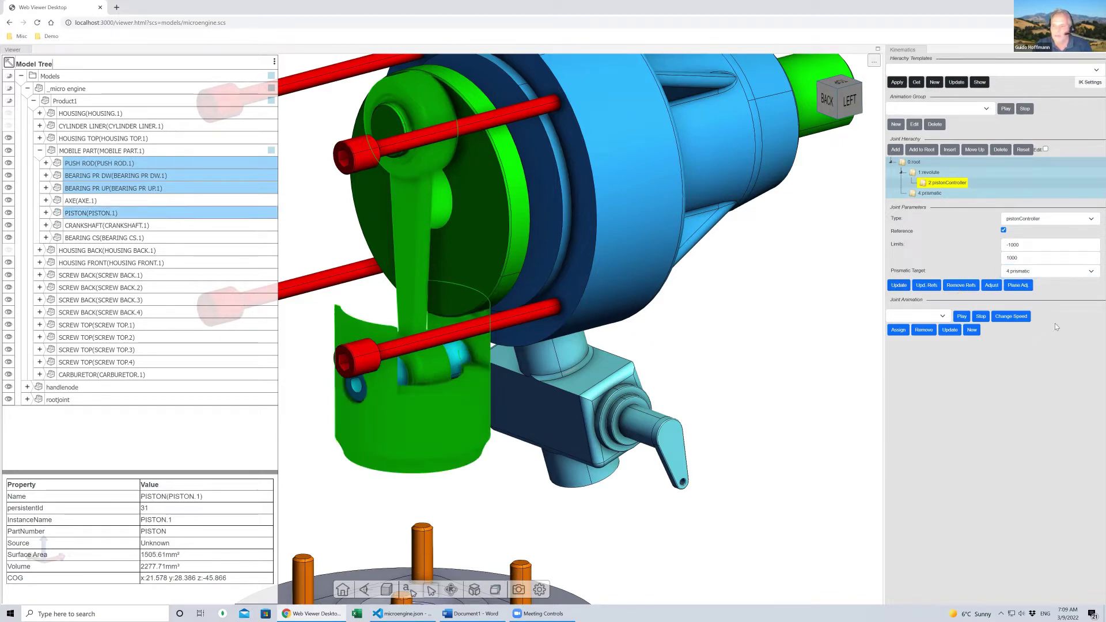
click(1019, 285)
Test the full mechanism by rotating the crankshaft joint so that it drives the push rod and piston
click(929, 172)
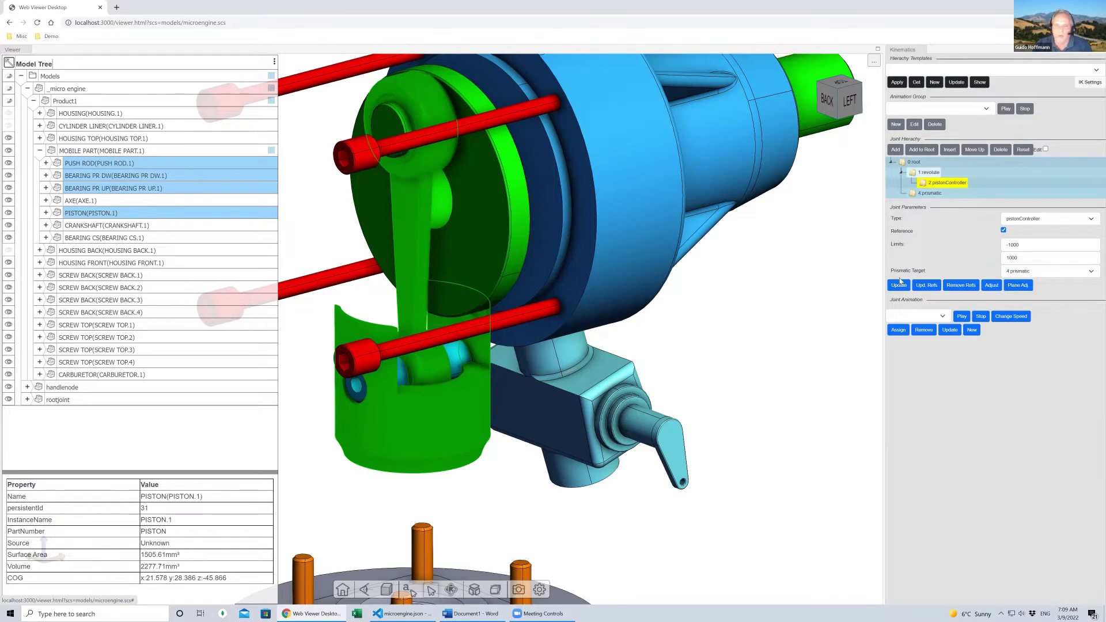
scroll(828, 208, up, 2)
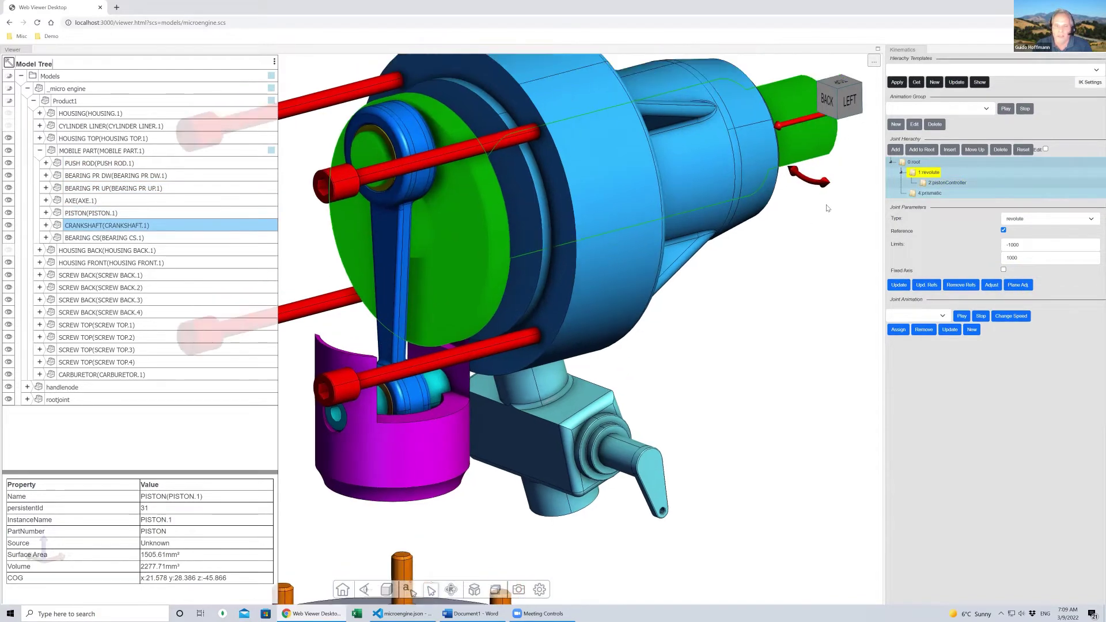
drag(835, 148, 777, 121)
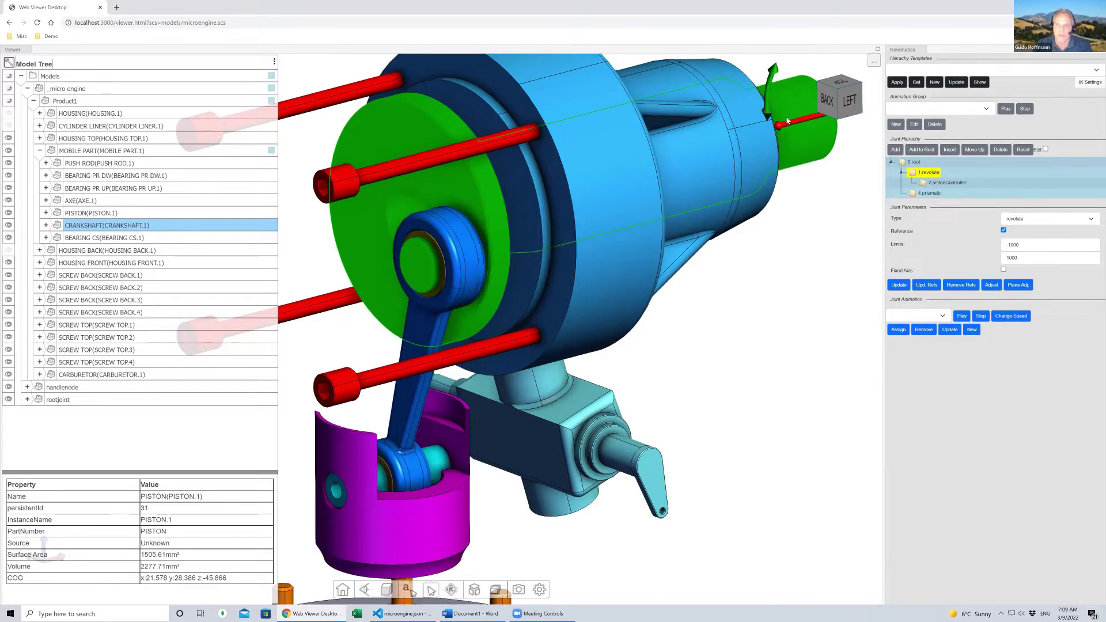
scroll(644, 353, down, 3)
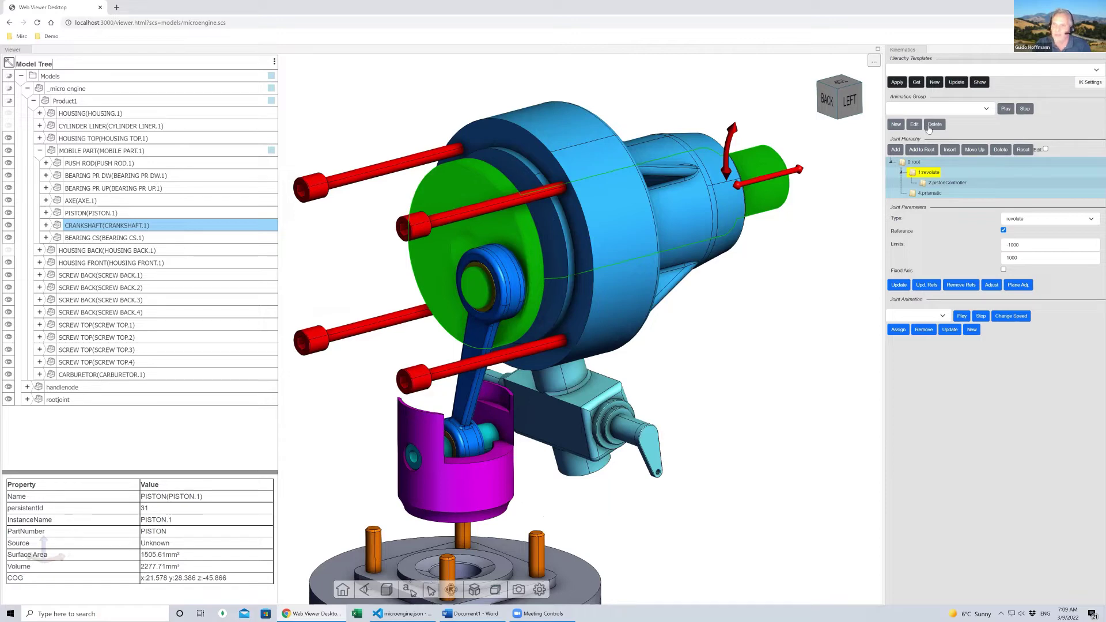
Save the joint hierarchy as a new hierarchy template and view its JSON
click(958, 82)
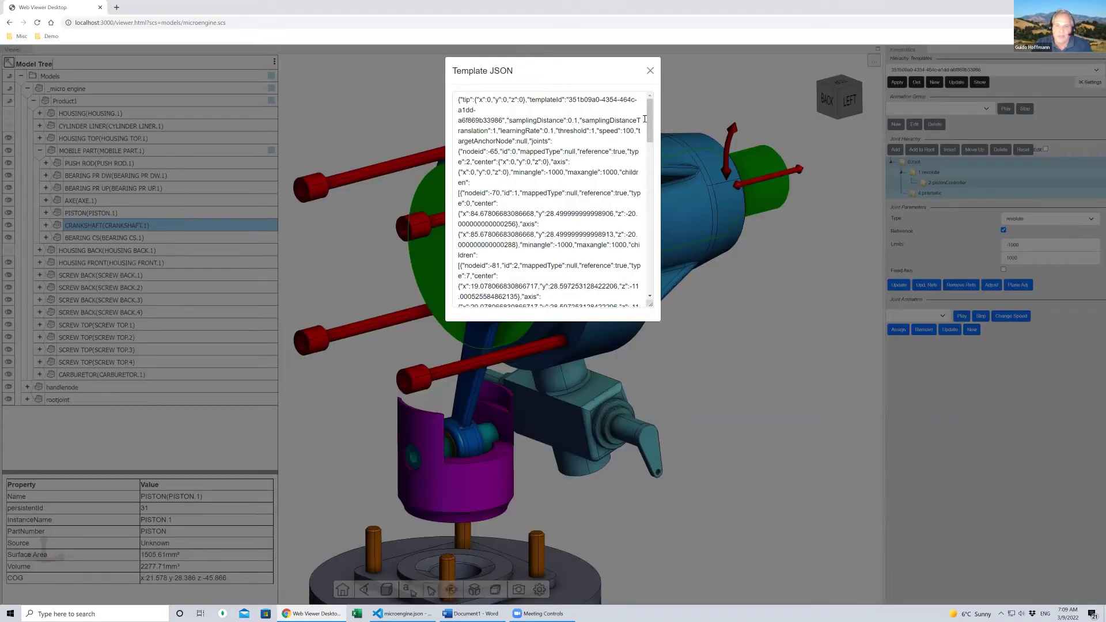
click(744, 325)
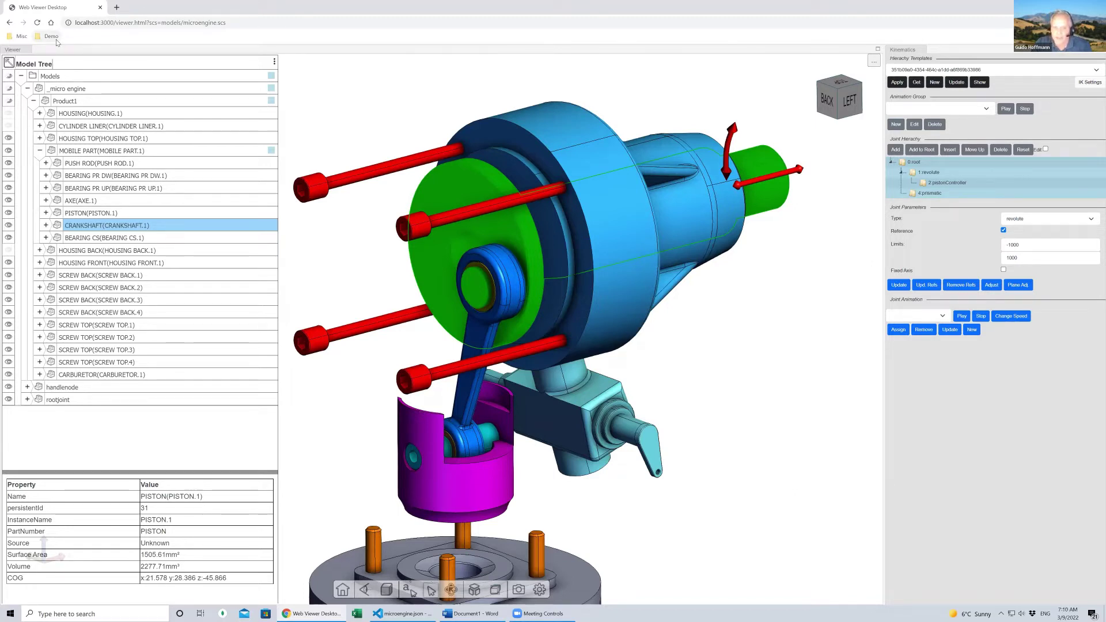
Open an empty viewer from the Demo bookmarks and load multiple microengines into it
click(53, 37)
click(64, 60)
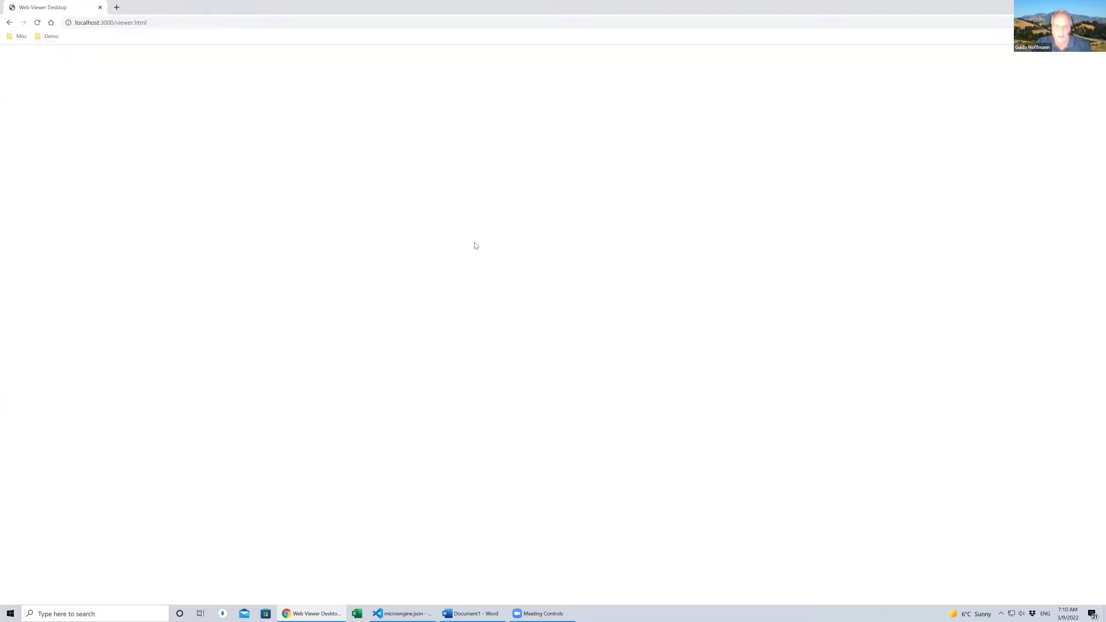
click(874, 60)
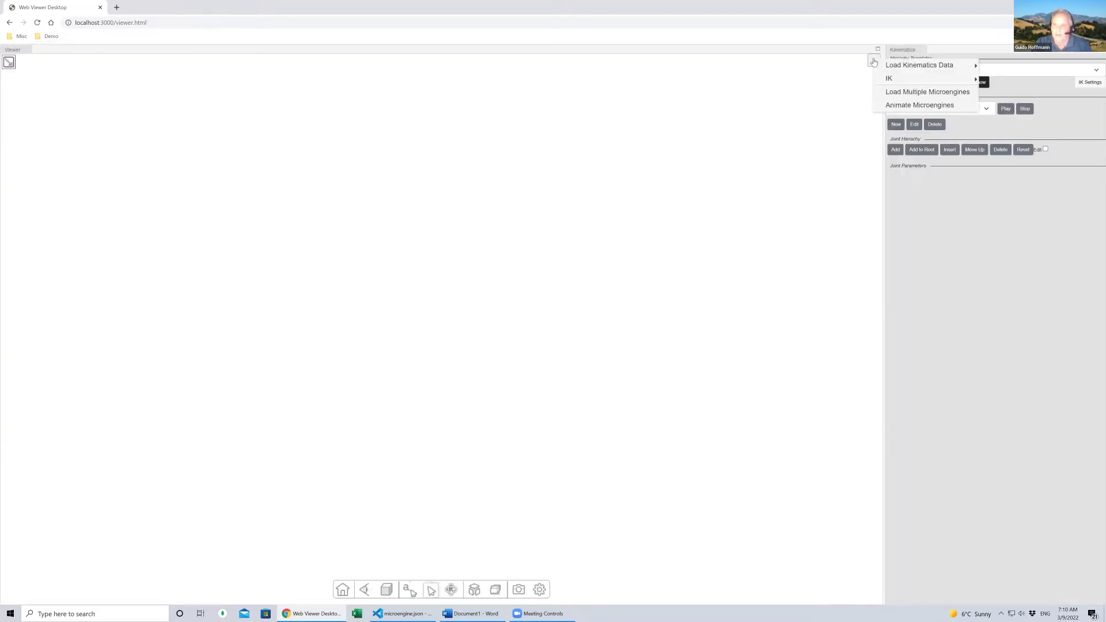
mouse_move(898, 66)
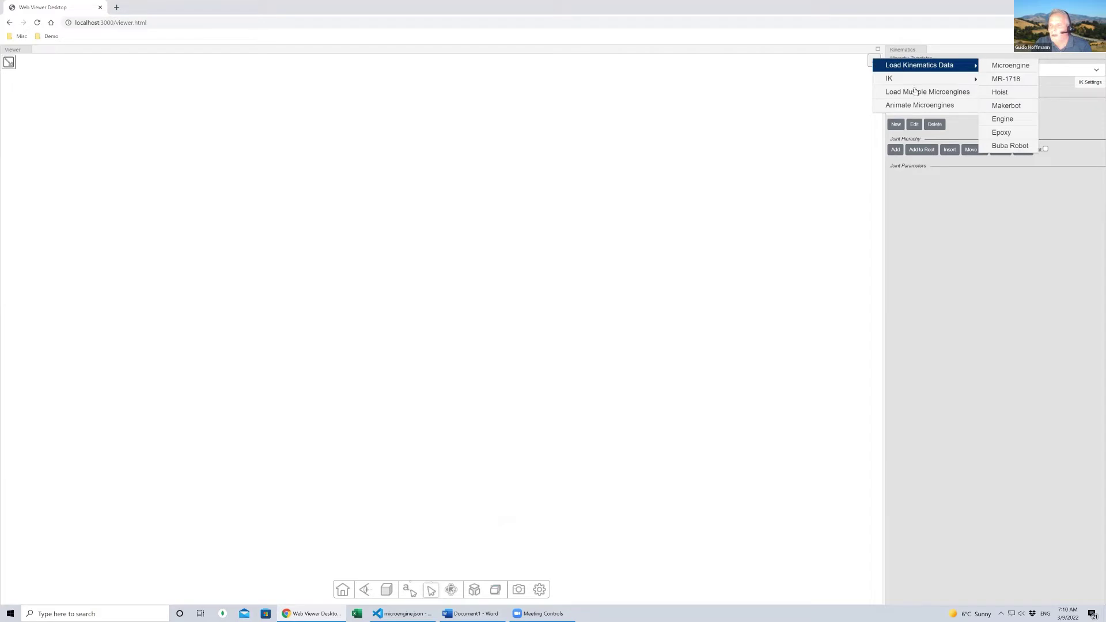
click(916, 92)
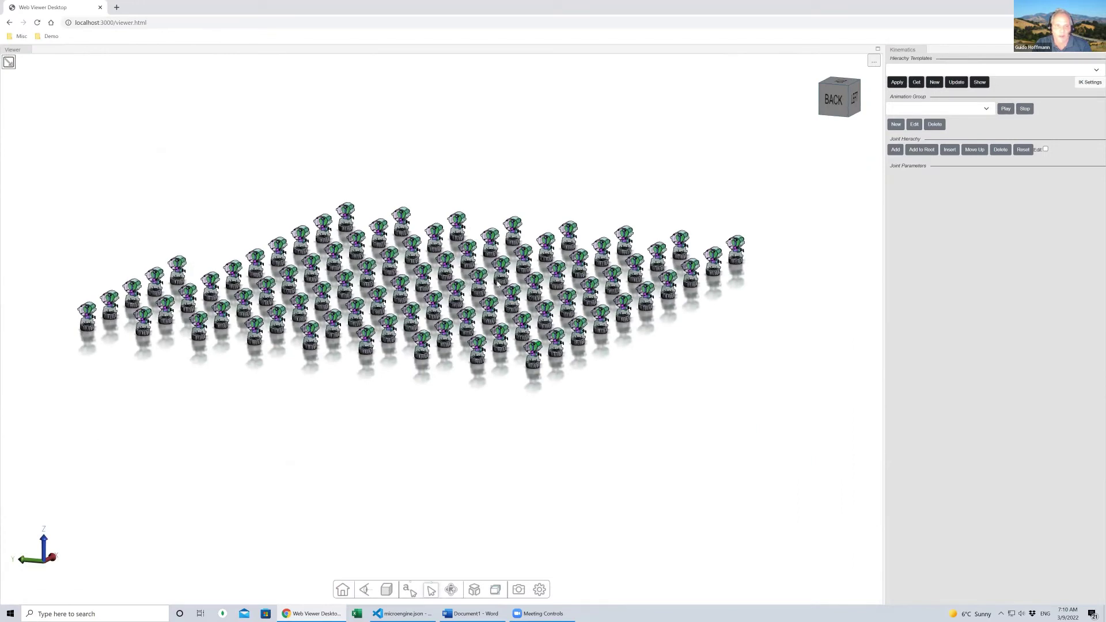
scroll(644, 224, up, 5)
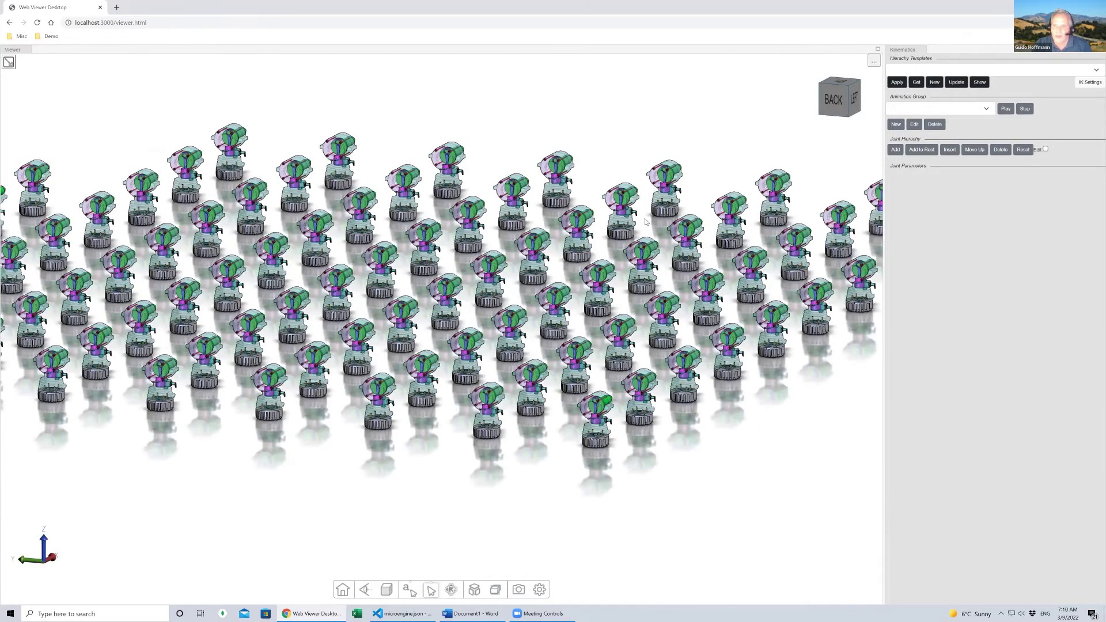
Load the Microengine kinematics data and apply its microengine template
click(874, 61)
mouse_move(928, 65)
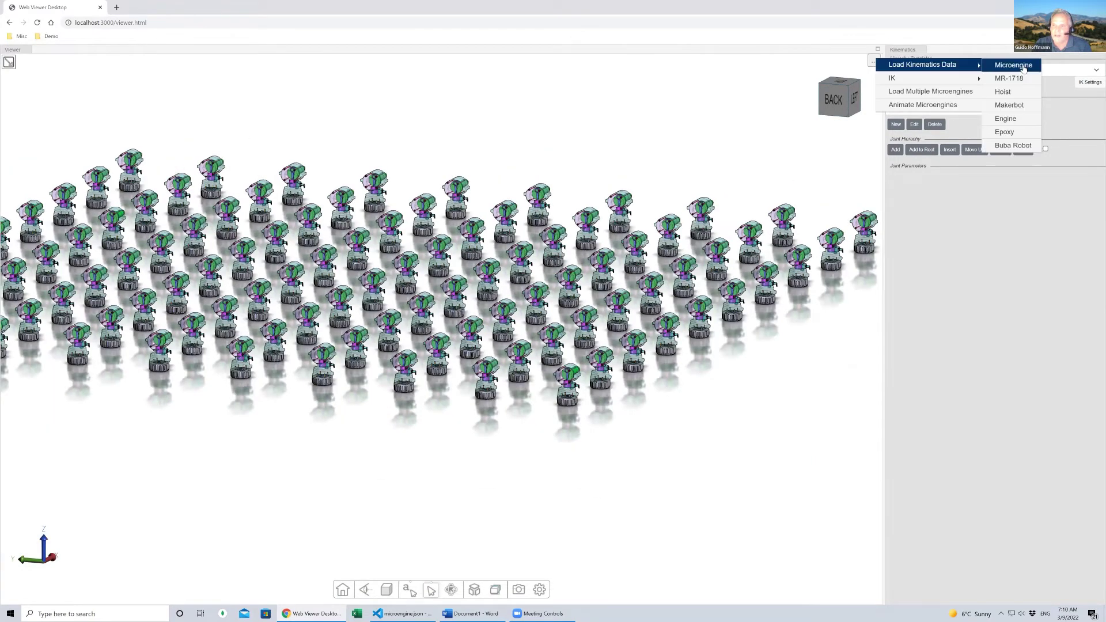
click(1013, 65)
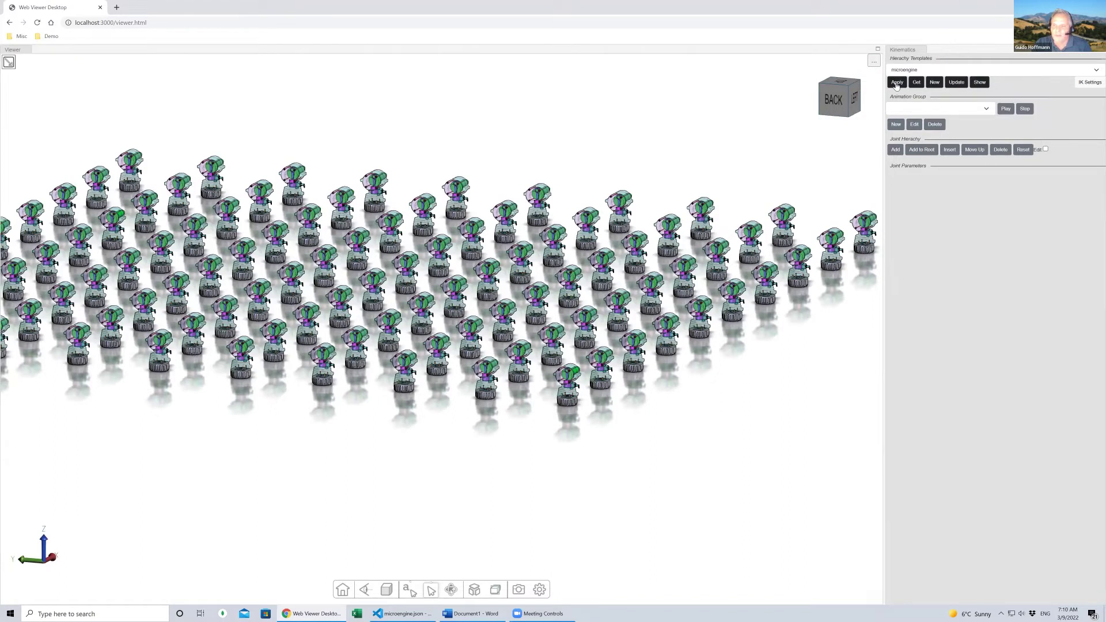
click(897, 83)
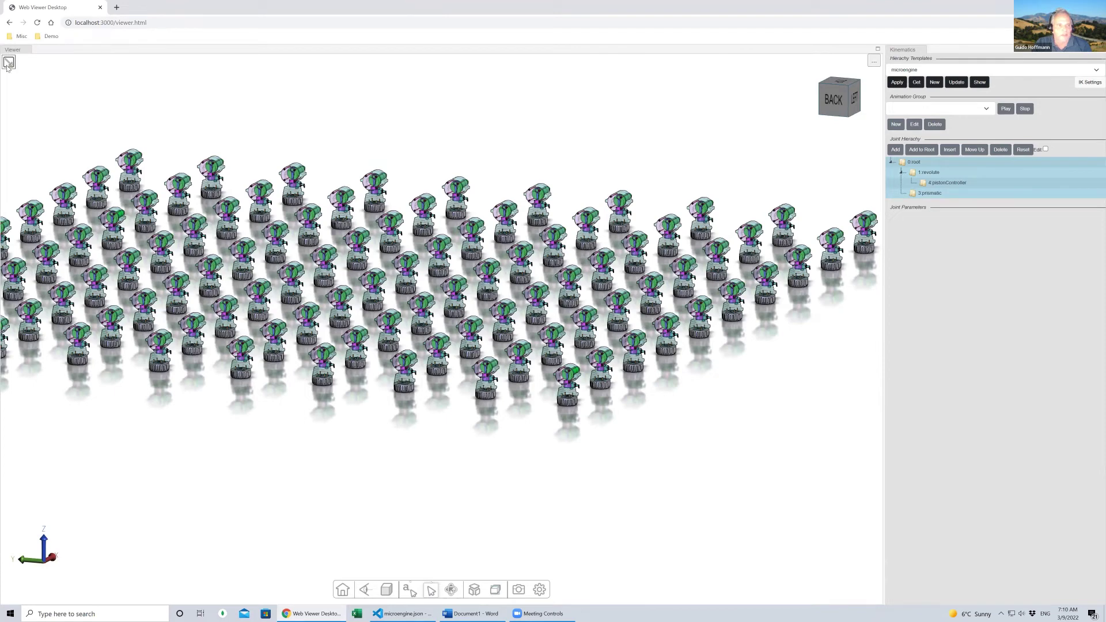
Apply the microengine template to all engines under the microengines node, and clear the selection
mouse_move(89, 103)
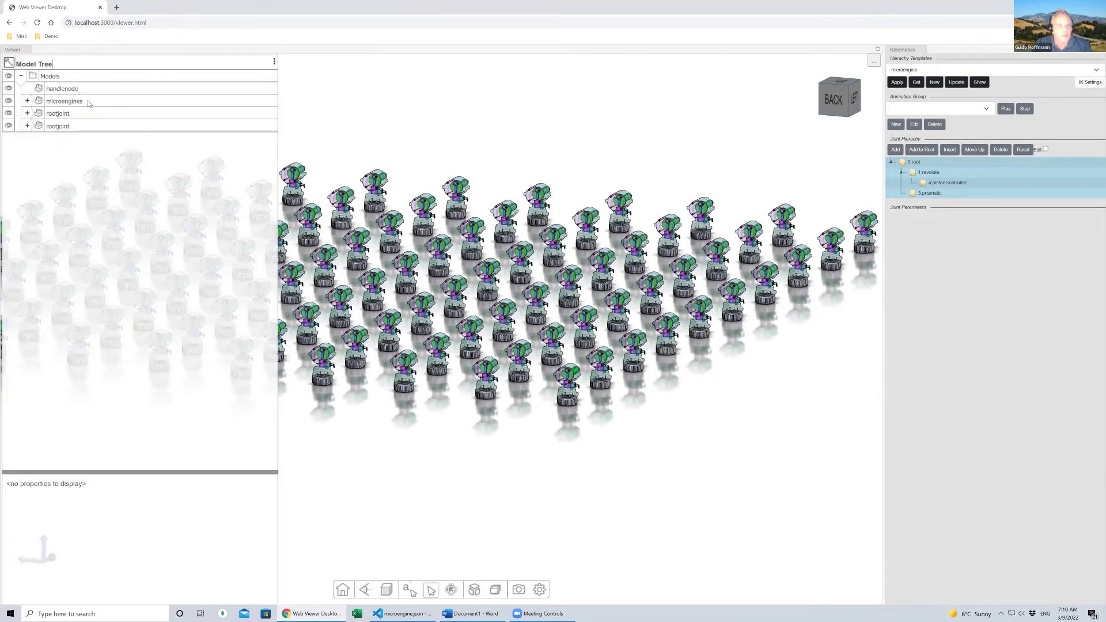
click(89, 103)
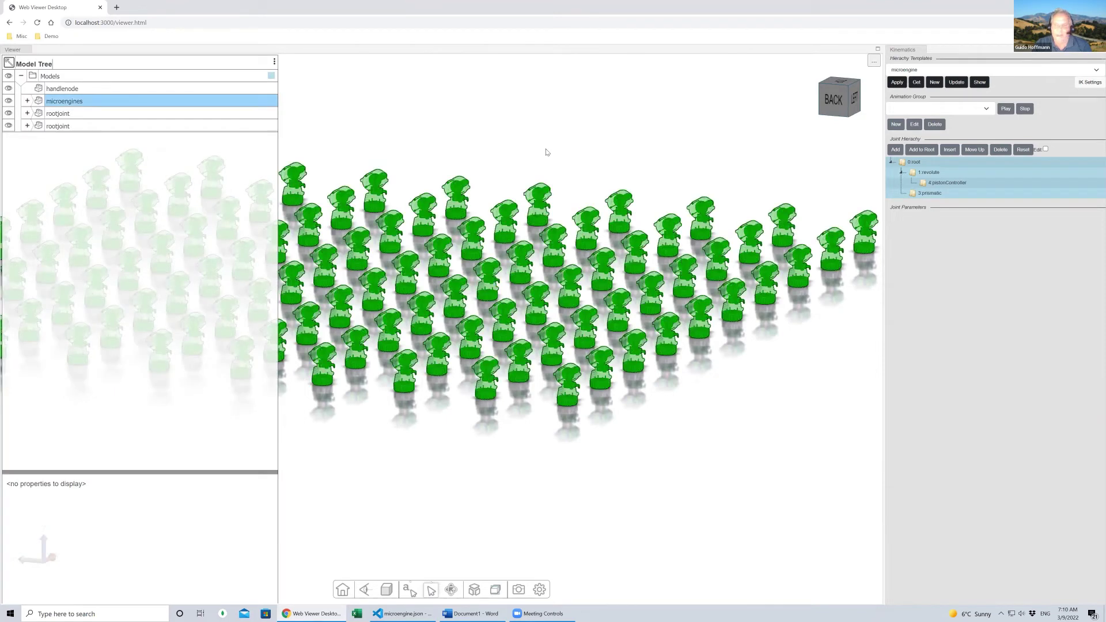
click(902, 84)
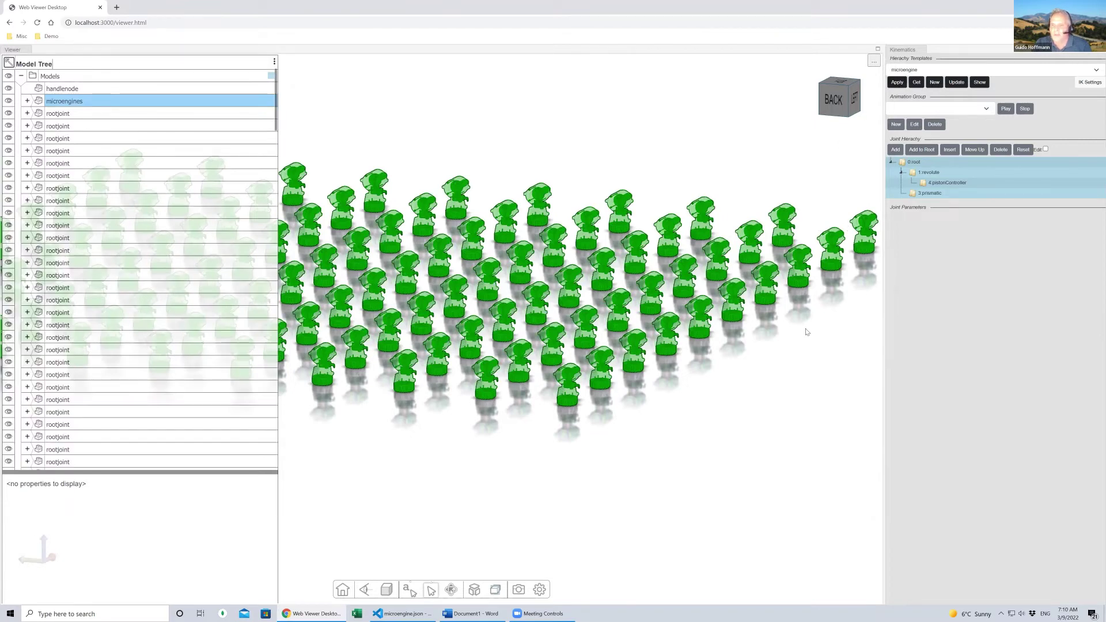
click(763, 387)
Animate all the microengines and inspect the motion up close
click(874, 61)
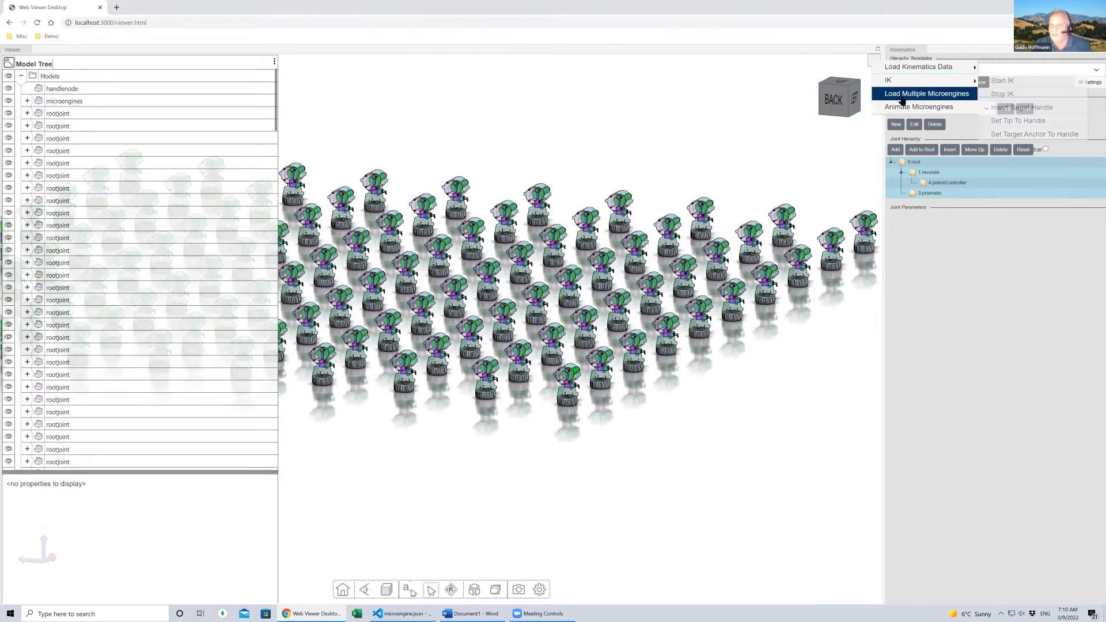
click(910, 106)
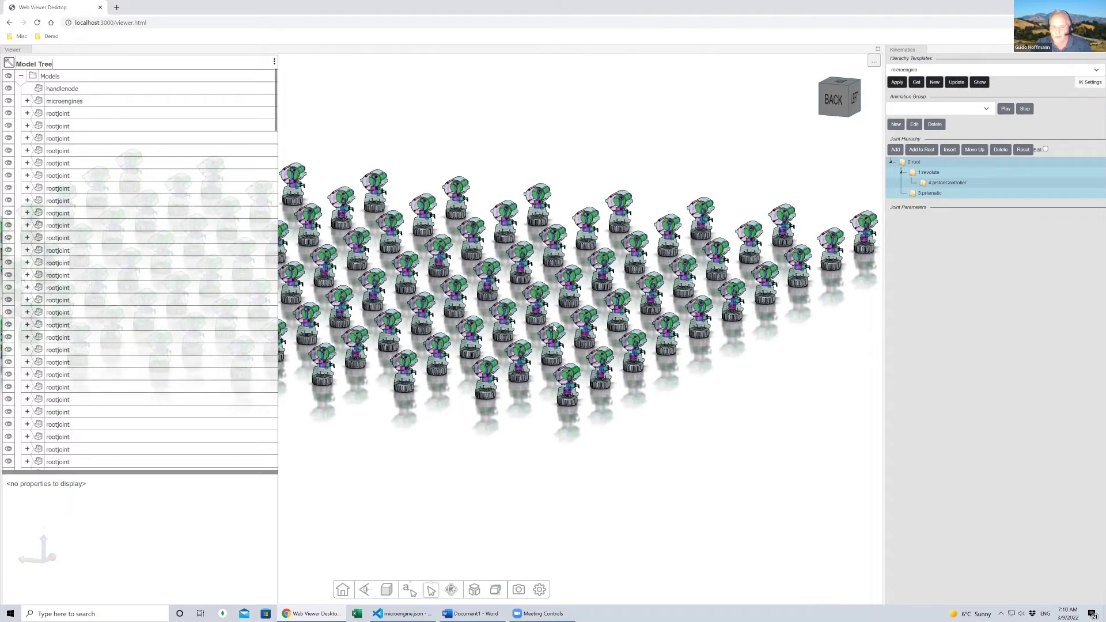
scroll(554, 328, up, 3)
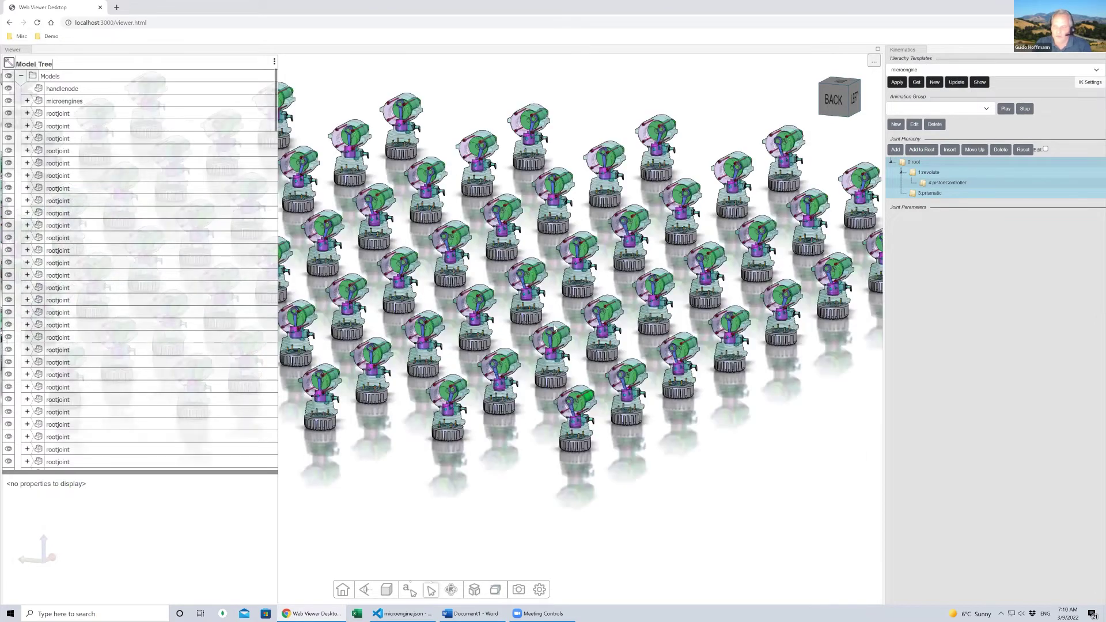
scroll(554, 329, up, 3)
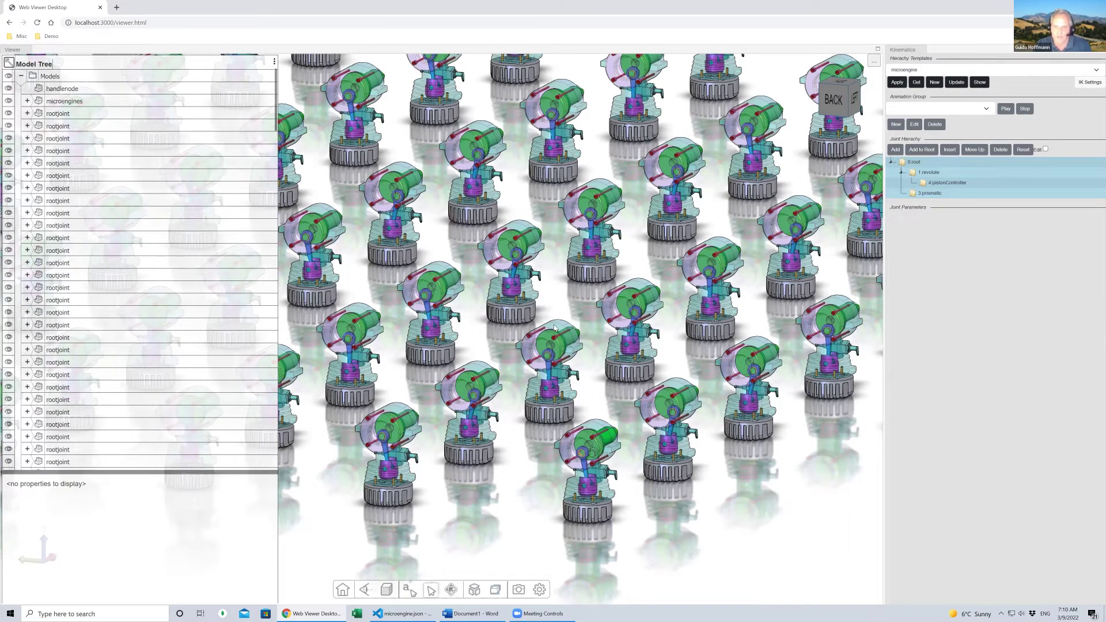
scroll(558, 317, down, 5)
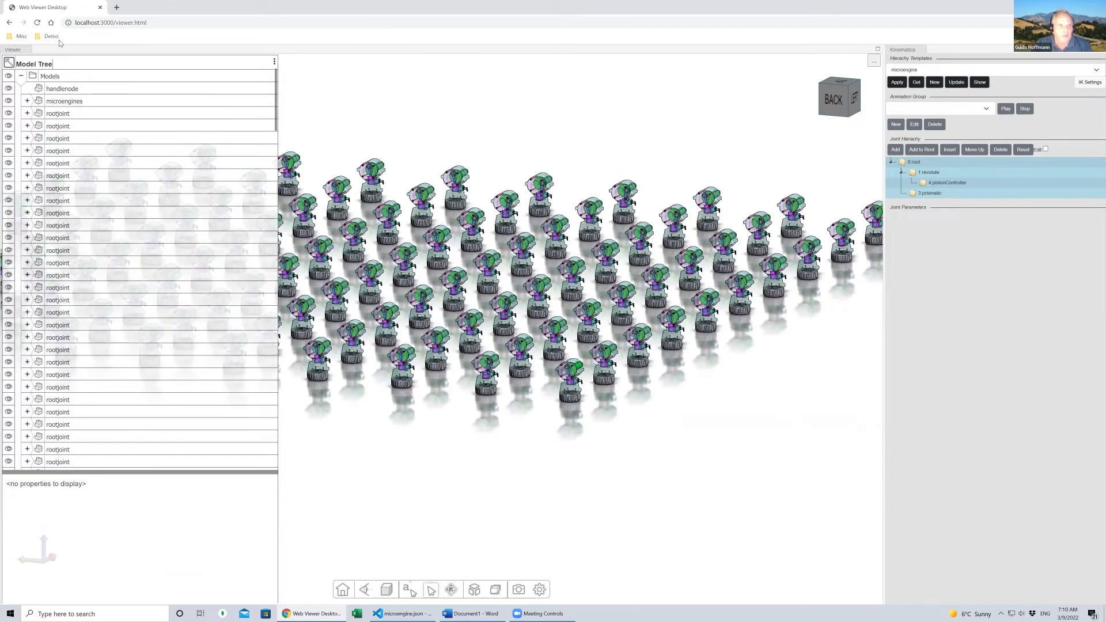
Open the Engine Hoist demo model and apply the Hoist kinematics template to it
click(51, 36)
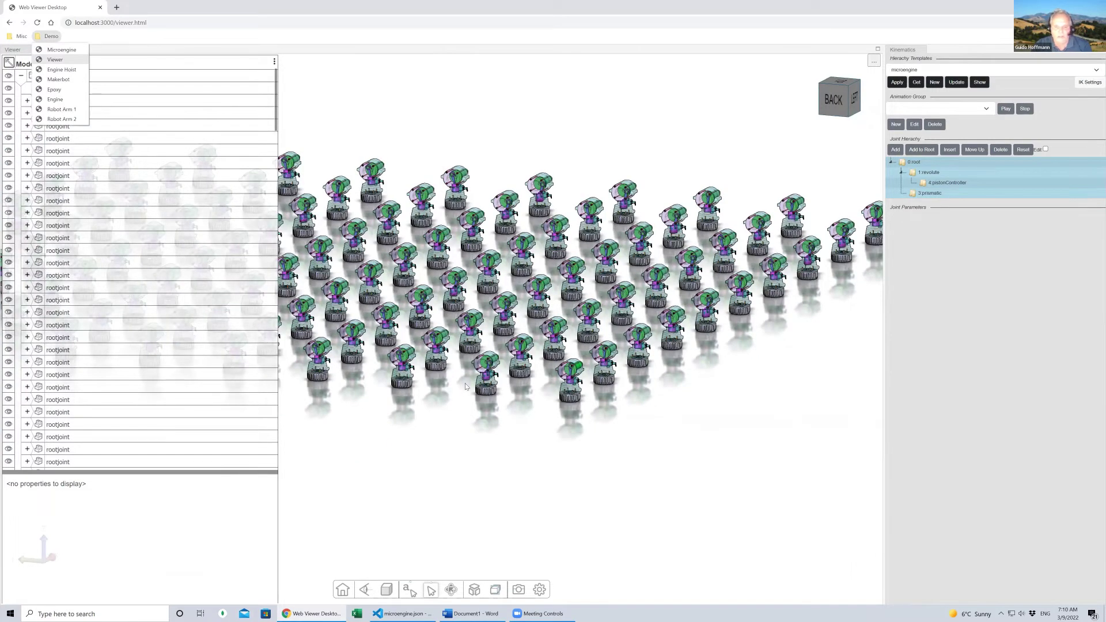
click(61, 69)
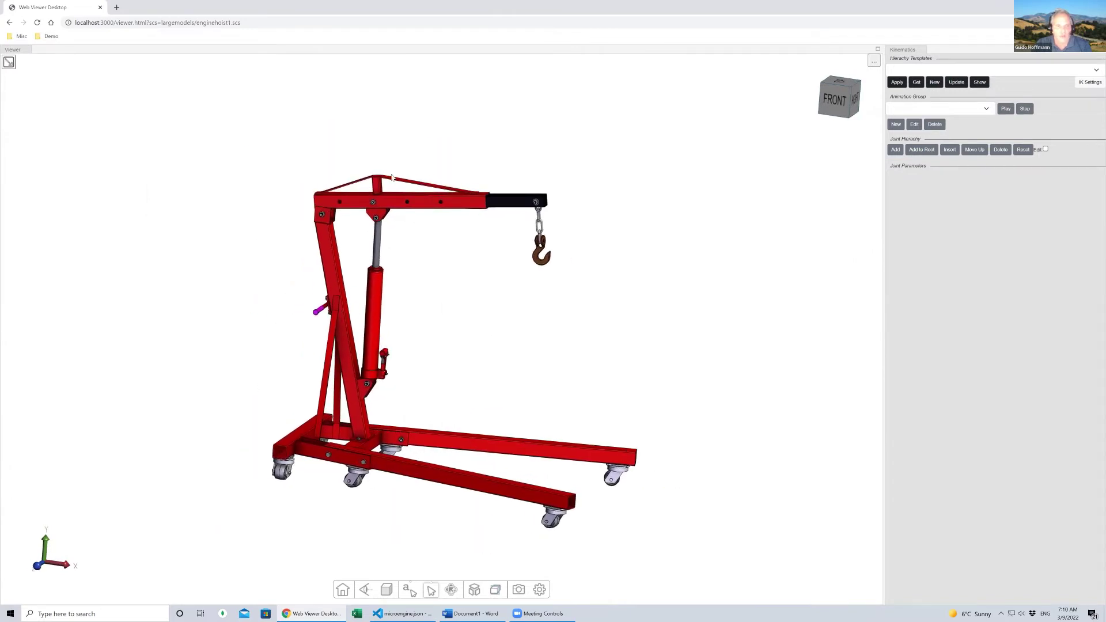
click(874, 60)
mouse_move(885, 70)
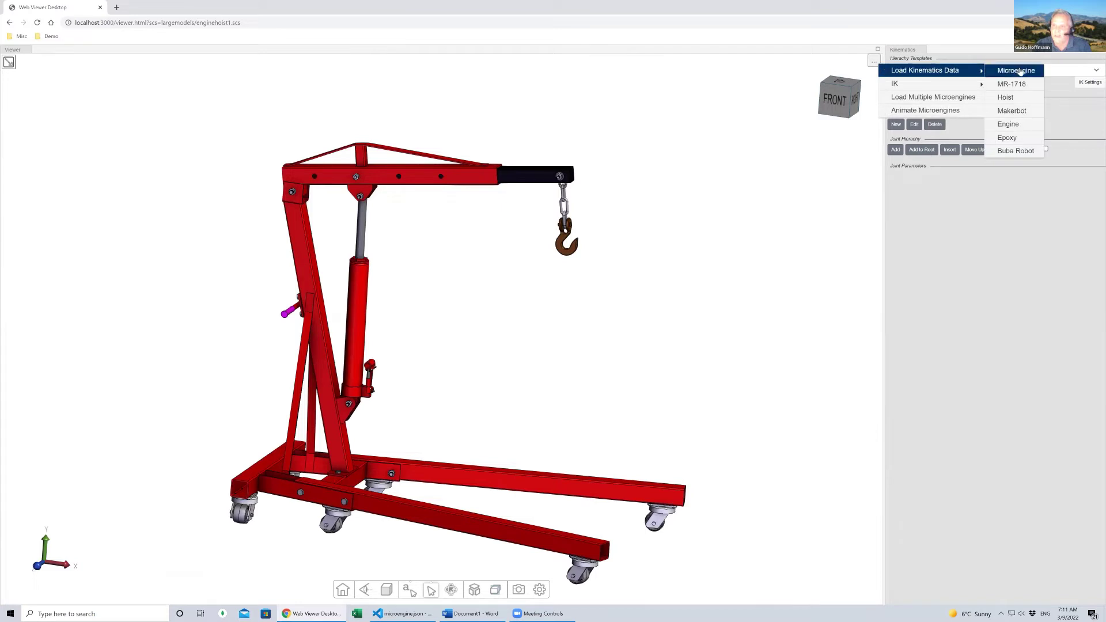
click(1013, 97)
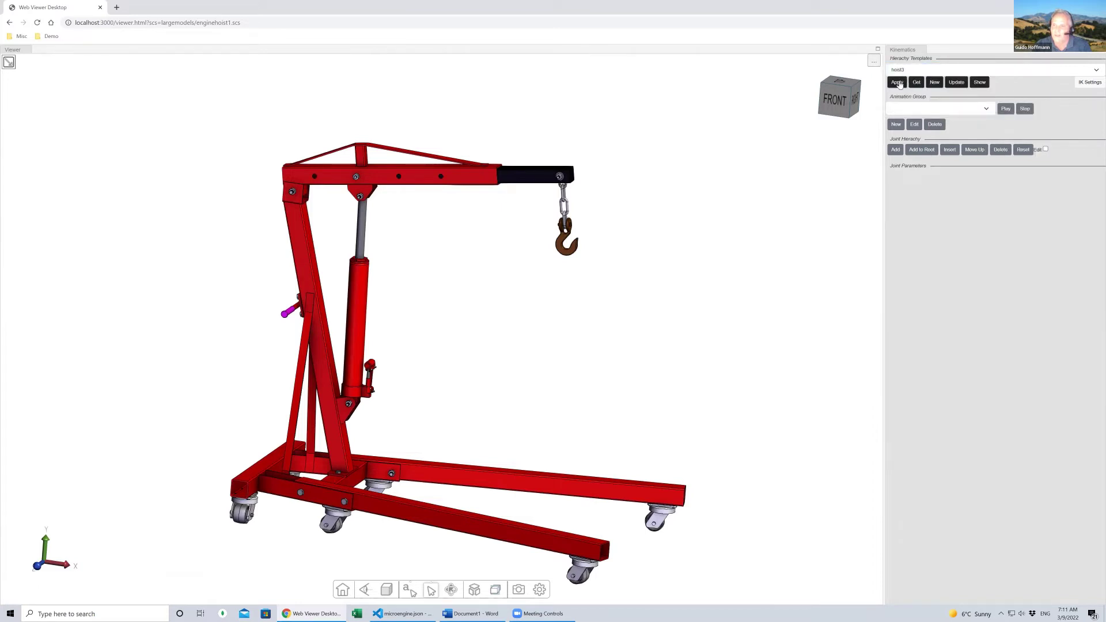
click(898, 82)
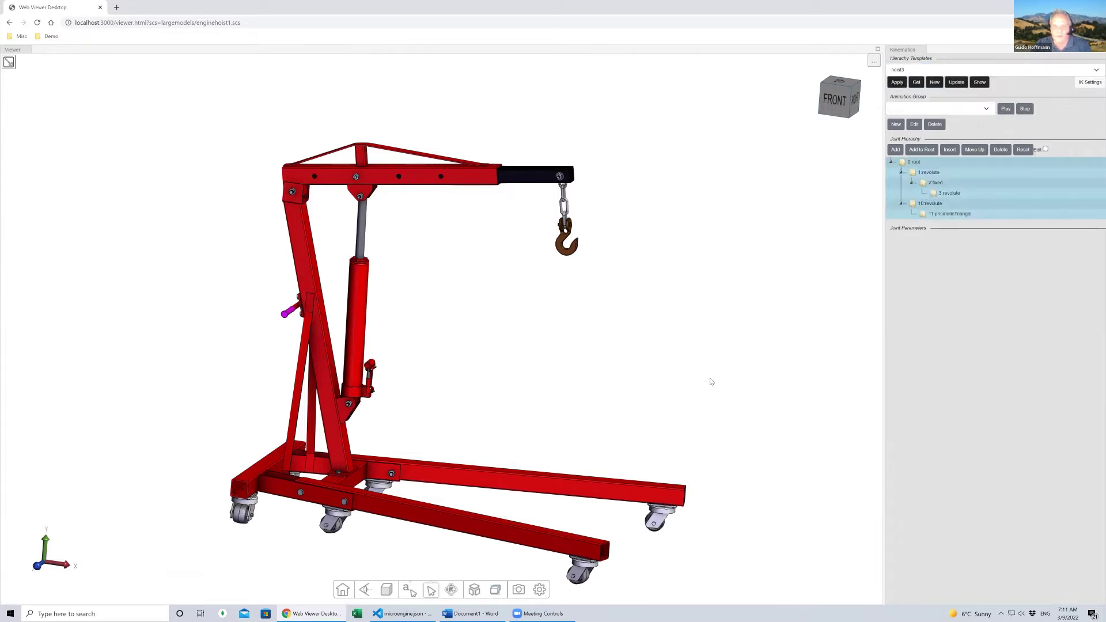
Test the hoist boom's revolute joint by rotating the boom and hook downward
click(928, 172)
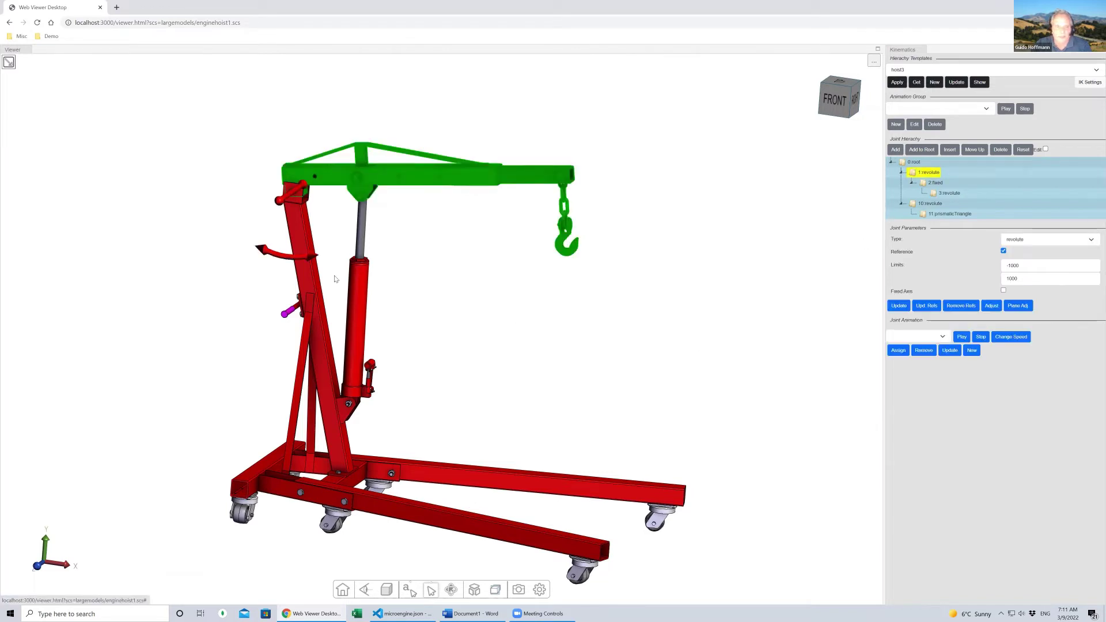
drag(287, 262, 398, 284)
scroll(407, 275, up, 1)
right_drag(420, 280, 490, 315)
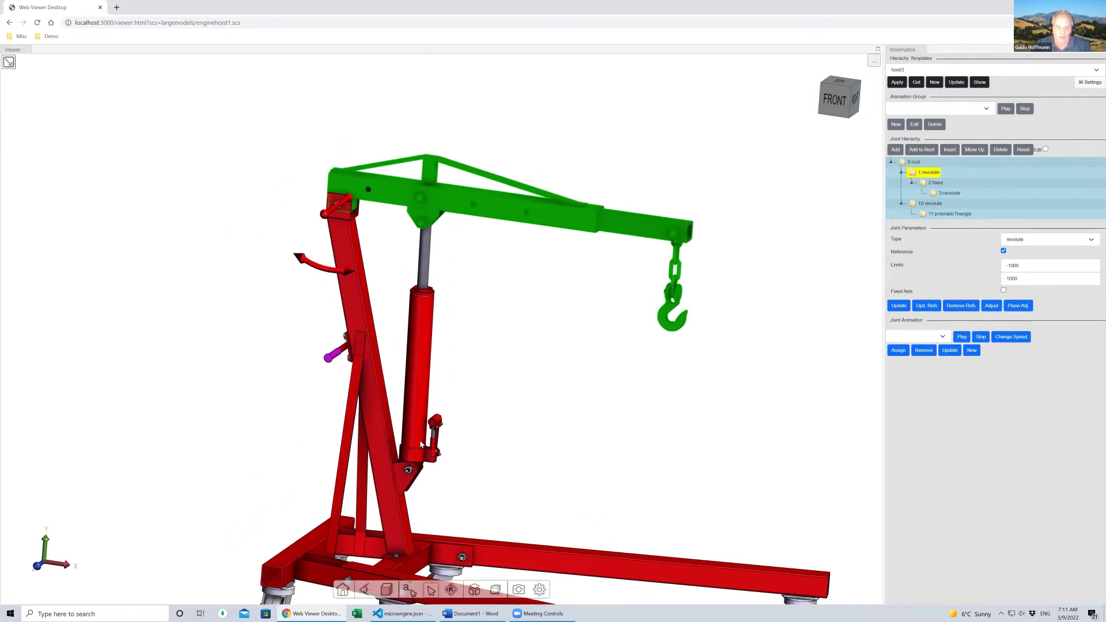
Swing the hoist boom up and back down about its revolute joint, and inspect the motion from another angle
drag(346, 274, 418, 271)
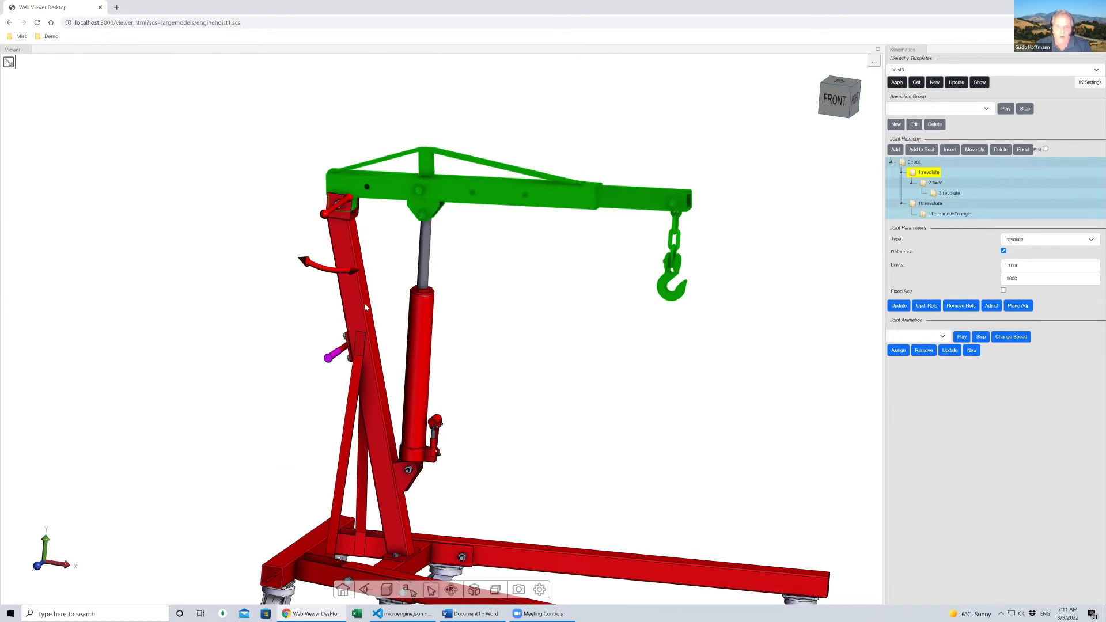
drag(684, 388, 349, 256)
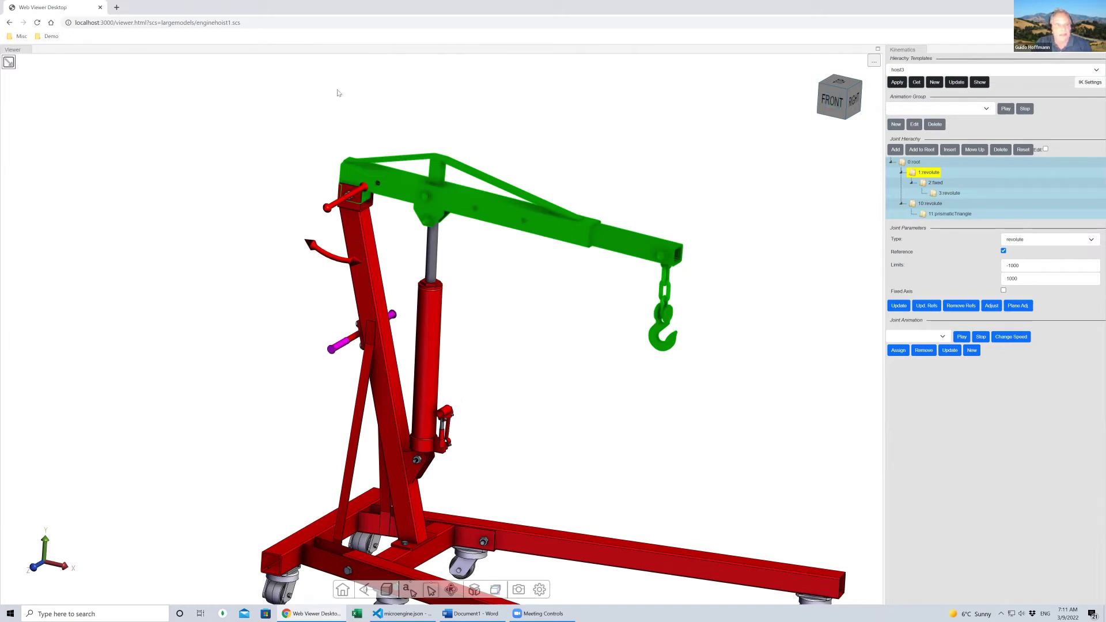
Open the Makerbot demo model, load the Makerbot kinematics data, and apply its template to the printer
click(55, 36)
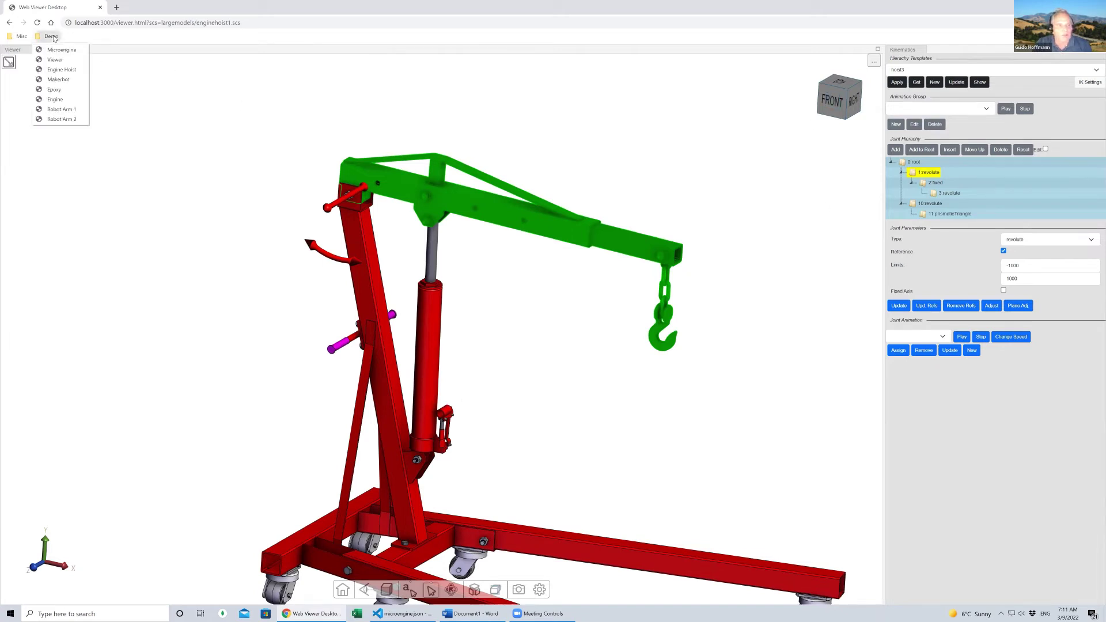
click(68, 78)
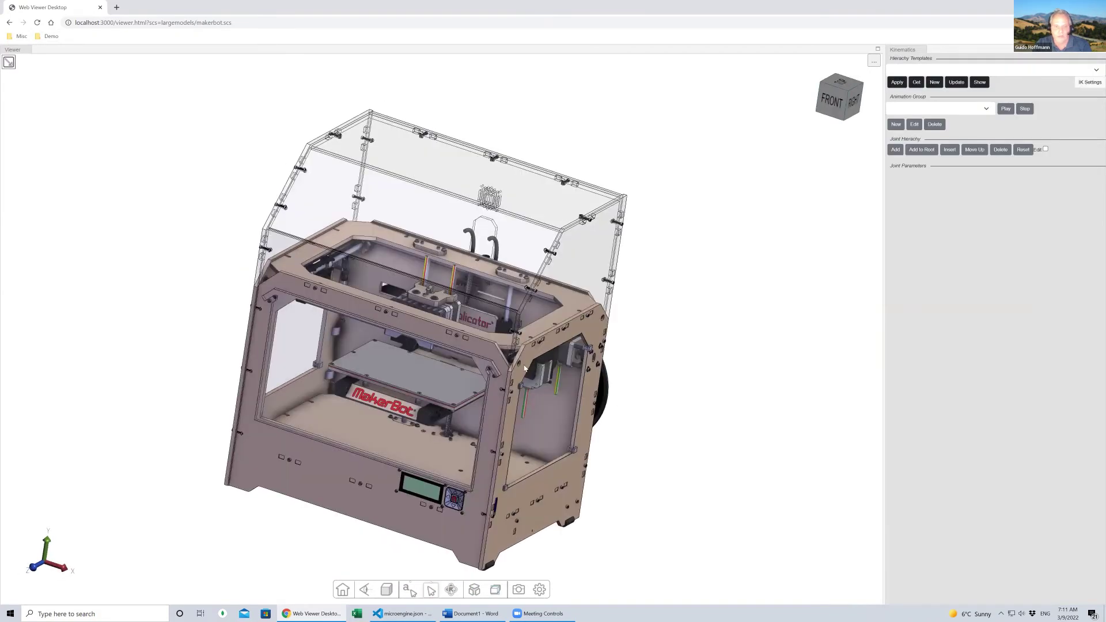
drag(524, 368, 599, 362)
scroll(557, 355, up, 2)
scroll(600, 362, down, 1)
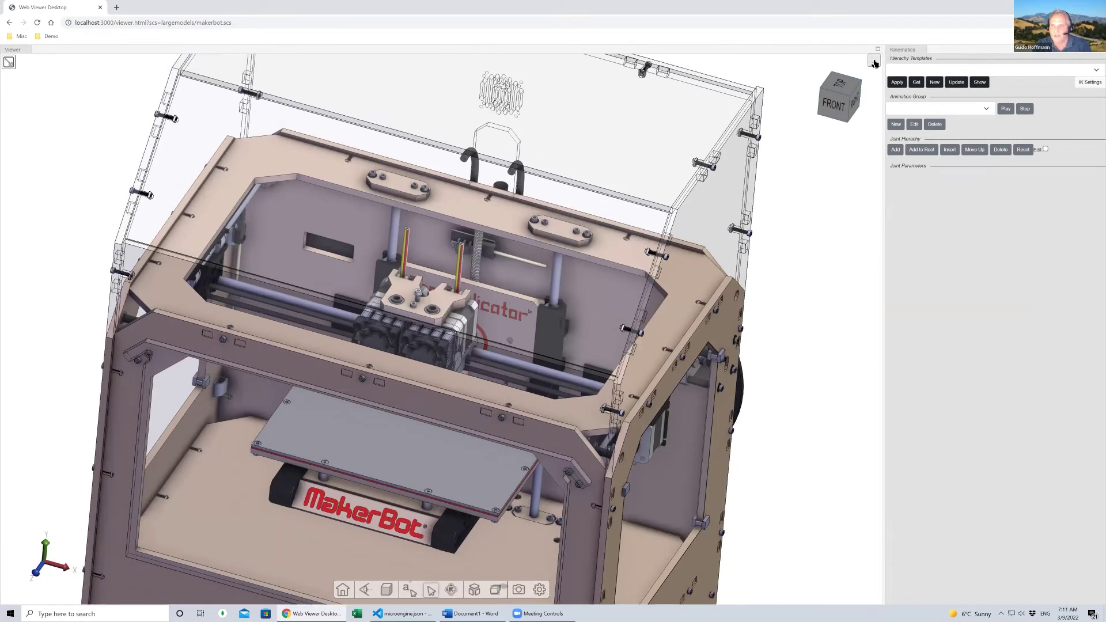
click(874, 61)
mouse_move(885, 69)
click(1008, 107)
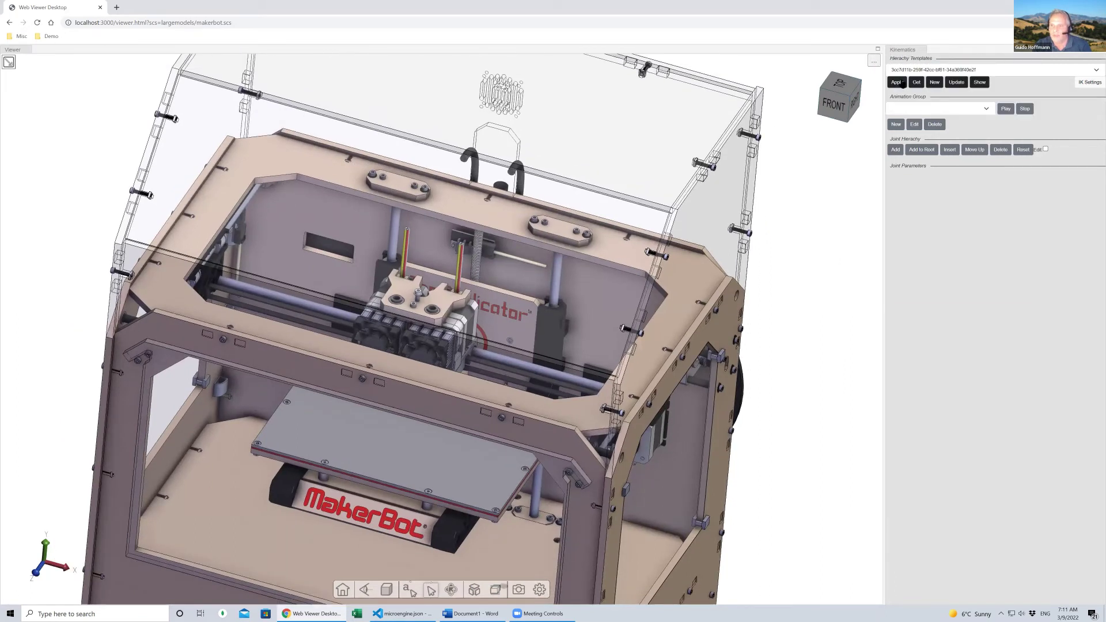
click(898, 82)
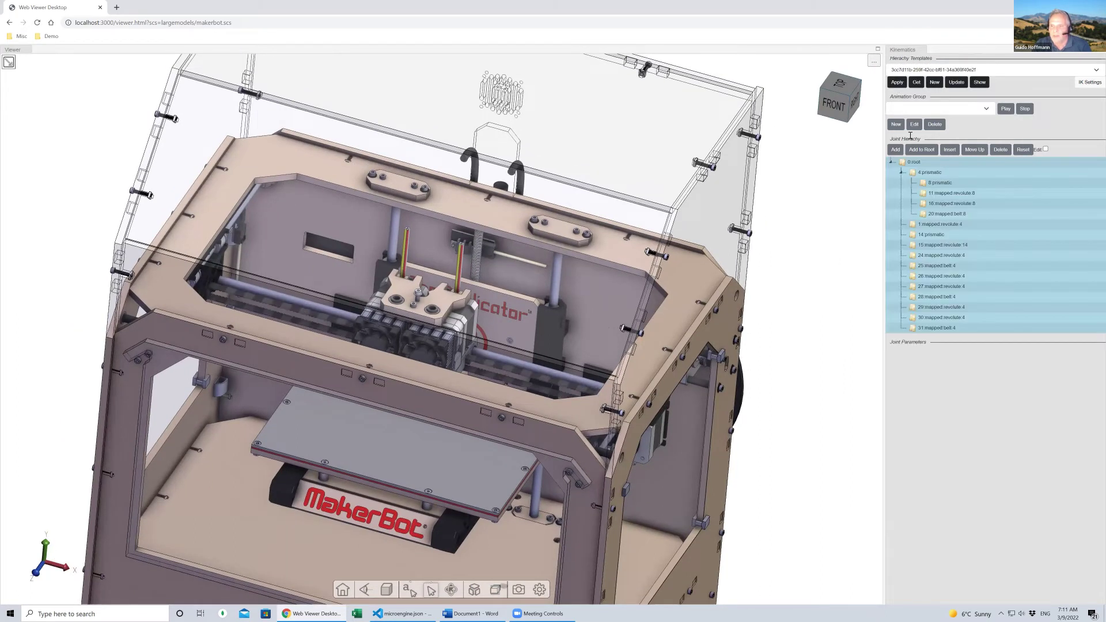
Slide the printer's gantry along its prismatic joint, and move the extruder head along the gantry rod
click(582, 381)
drag(624, 366, 570, 490)
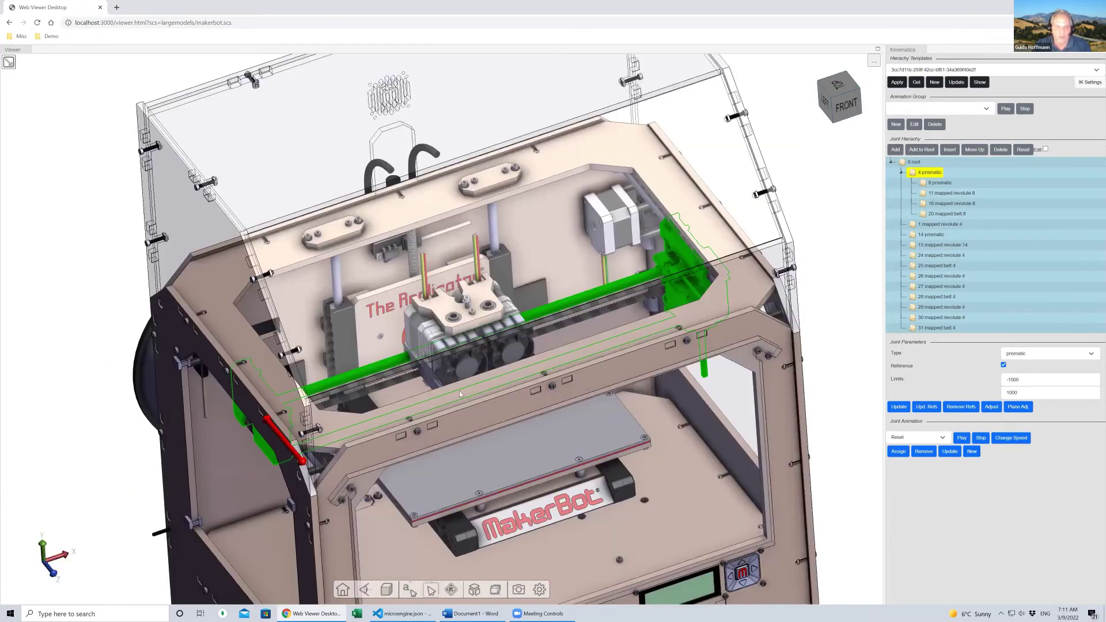
scroll(313, 456, up, 2)
drag(298, 444, 460, 374)
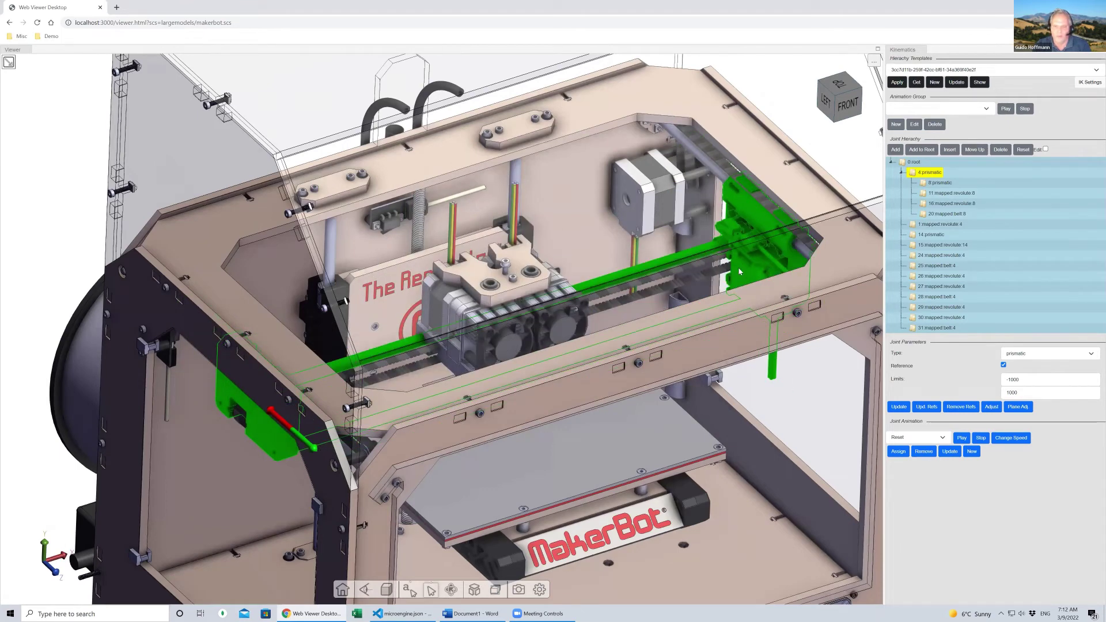
scroll(395, 395, up, 3)
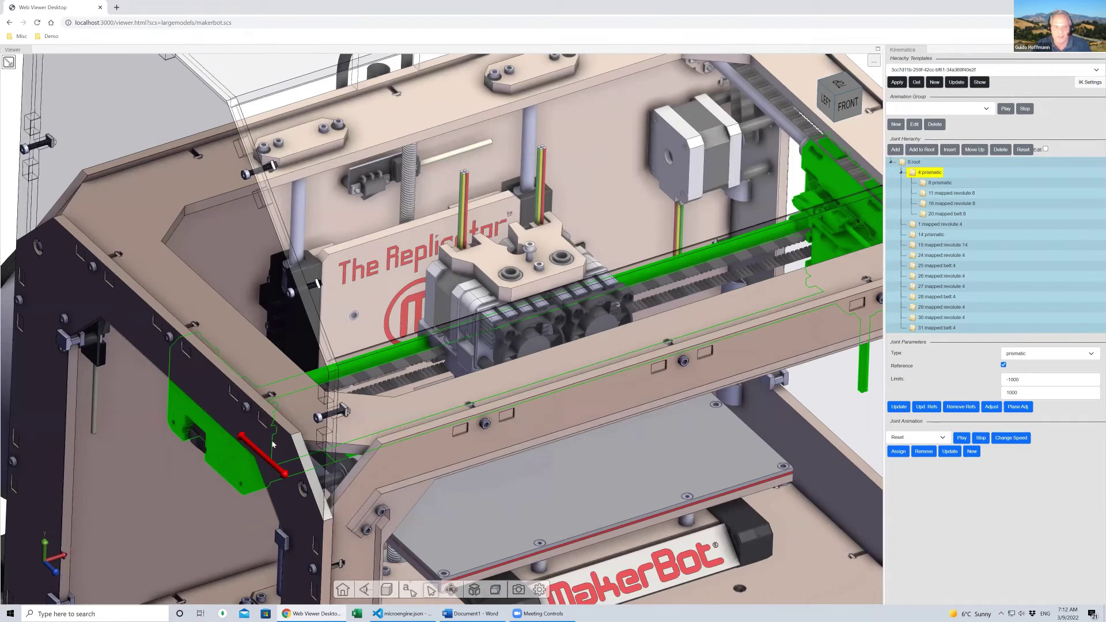
drag(266, 464, 255, 504)
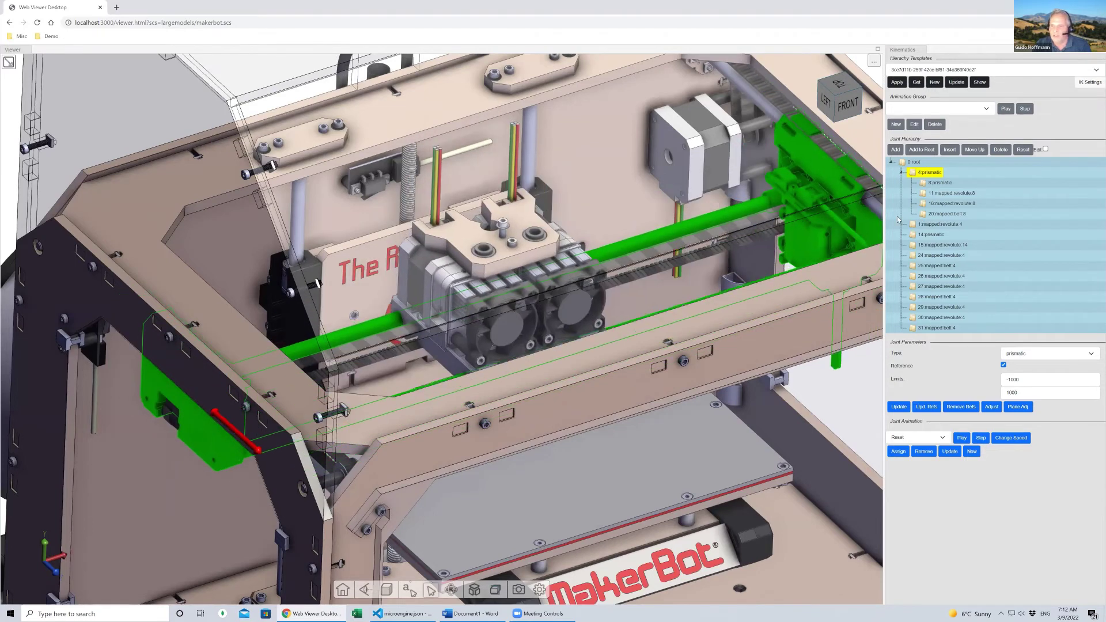
drag(399, 290, 576, 311)
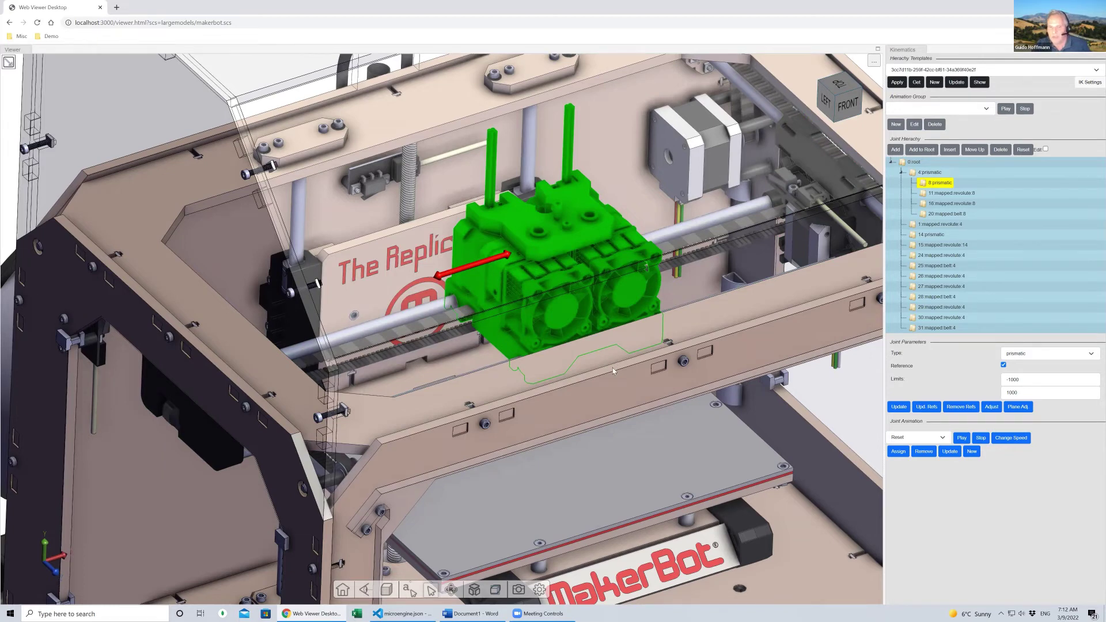
scroll(614, 373, down, 2)
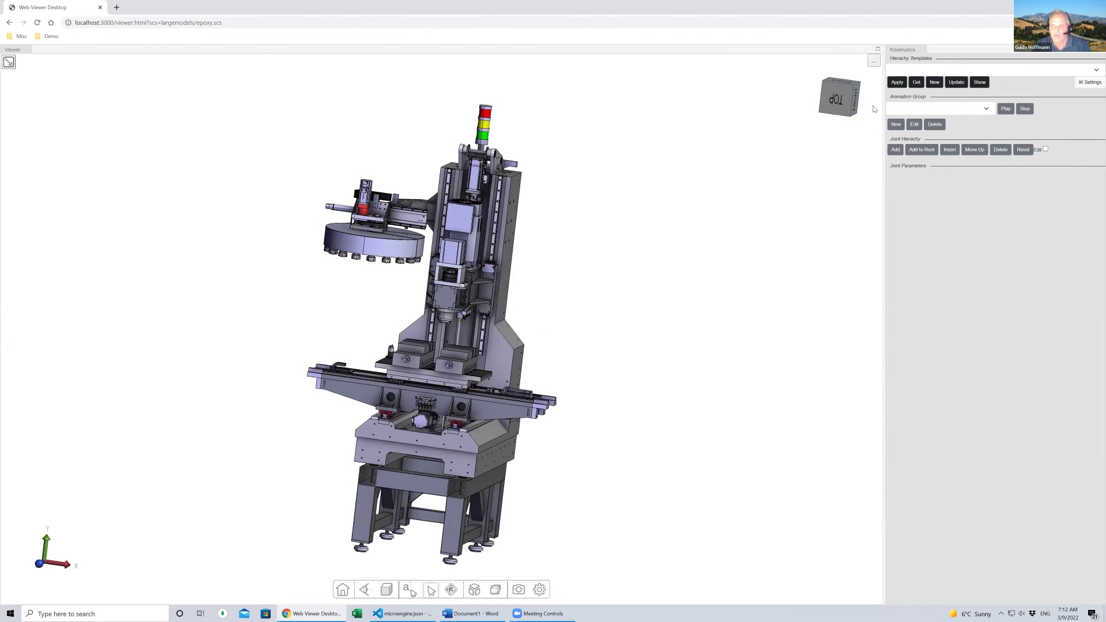
Load the Epoxy kinematics data and apply its template to the milling machine
click(874, 61)
mouse_move(921, 72)
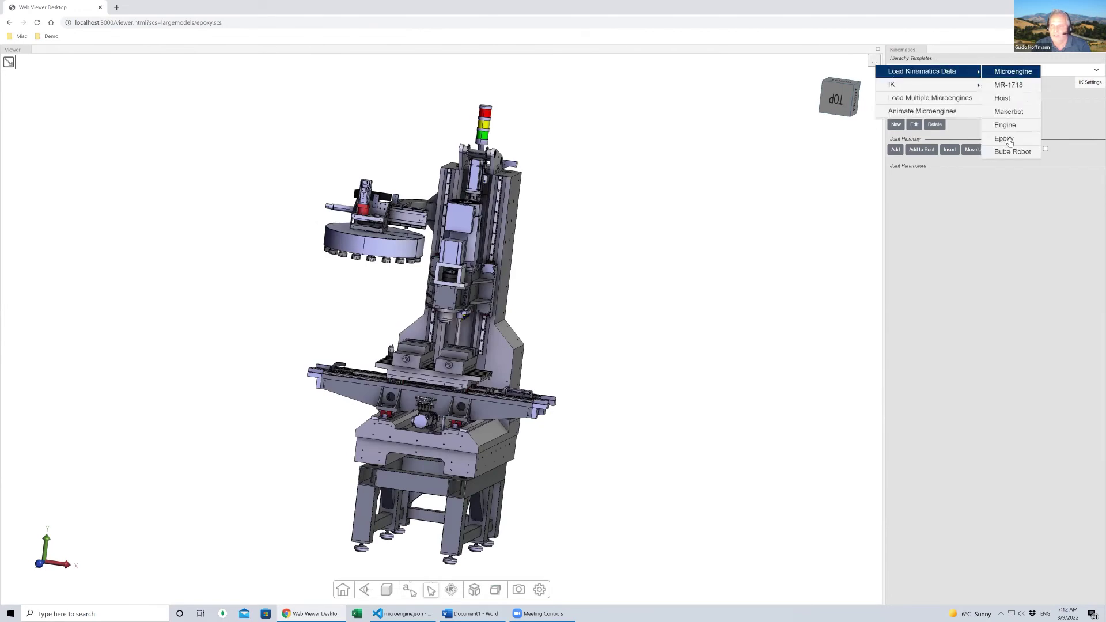
click(1005, 139)
click(897, 83)
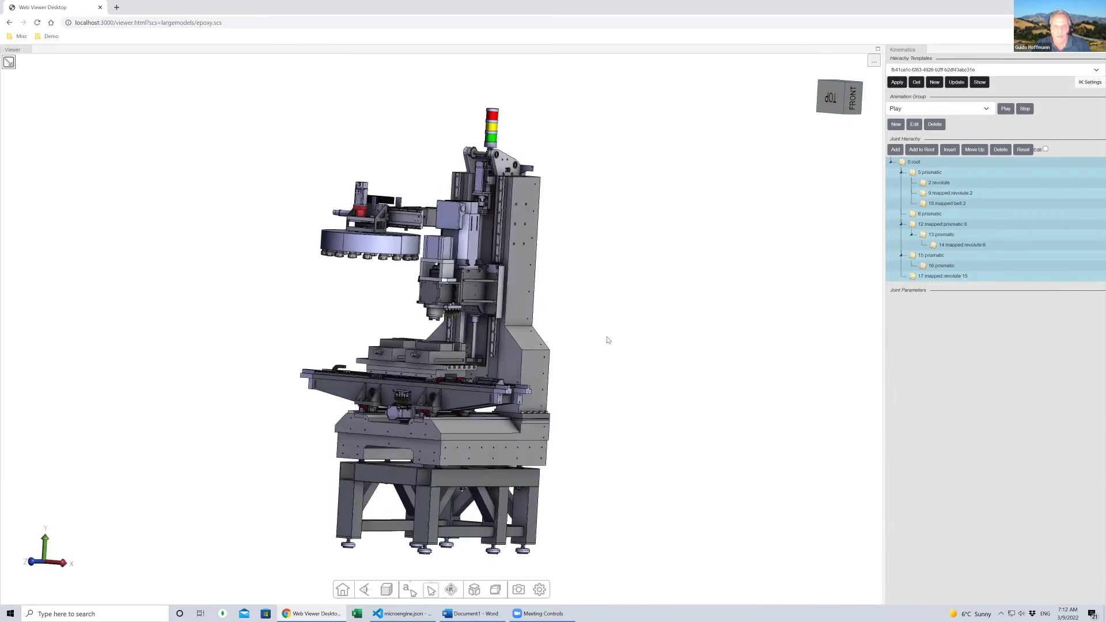
Run the milling machine's Play animation group with the machine viewed from the front
drag(646, 348, 554, 308)
middle_drag(555, 307, 595, 309)
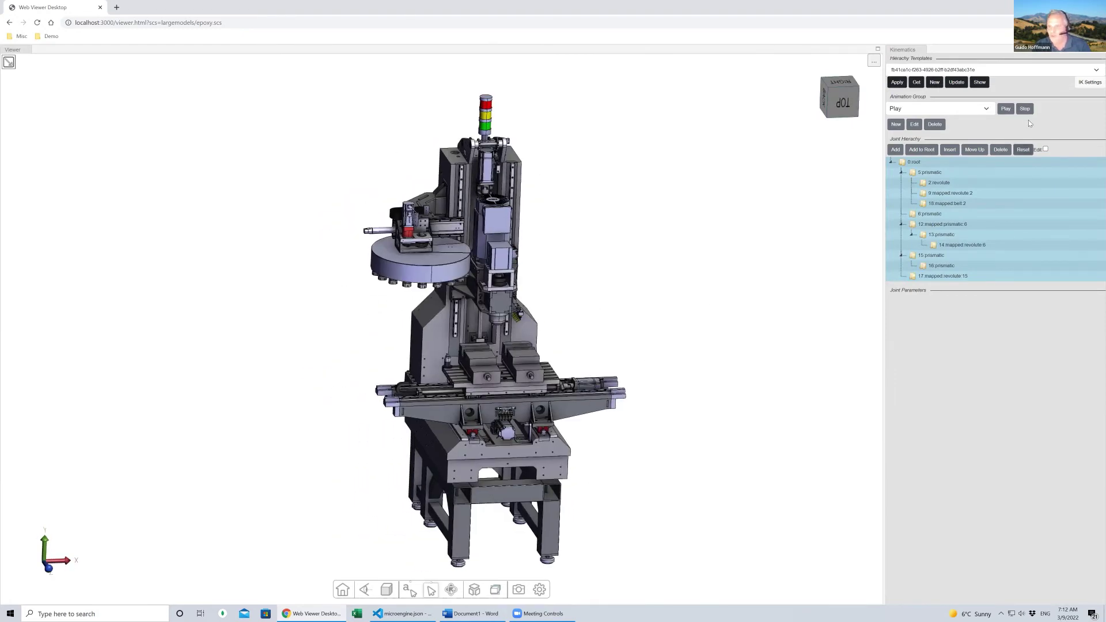
click(1006, 108)
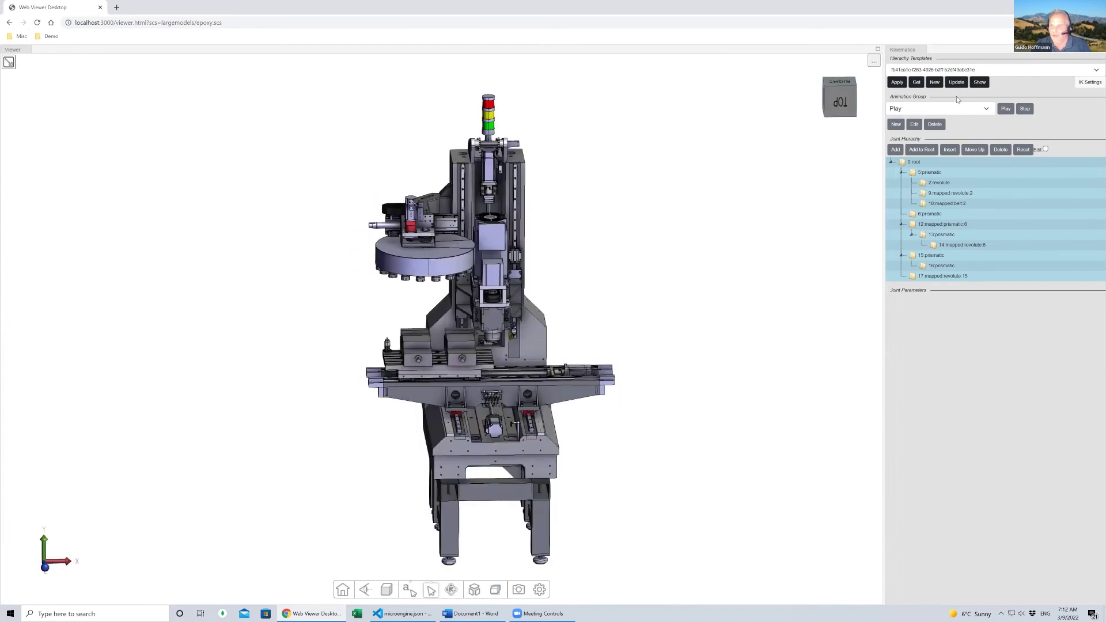
Open the Engine demo model, load the Engine kinematics data, and apply its template to the V12 engine
click(51, 36)
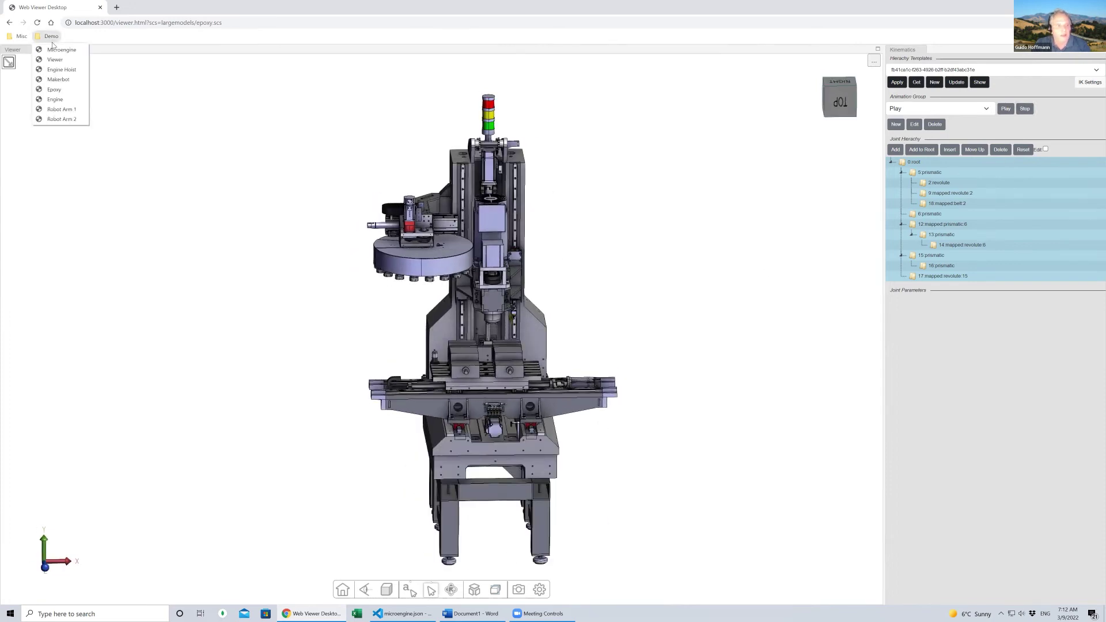
click(72, 99)
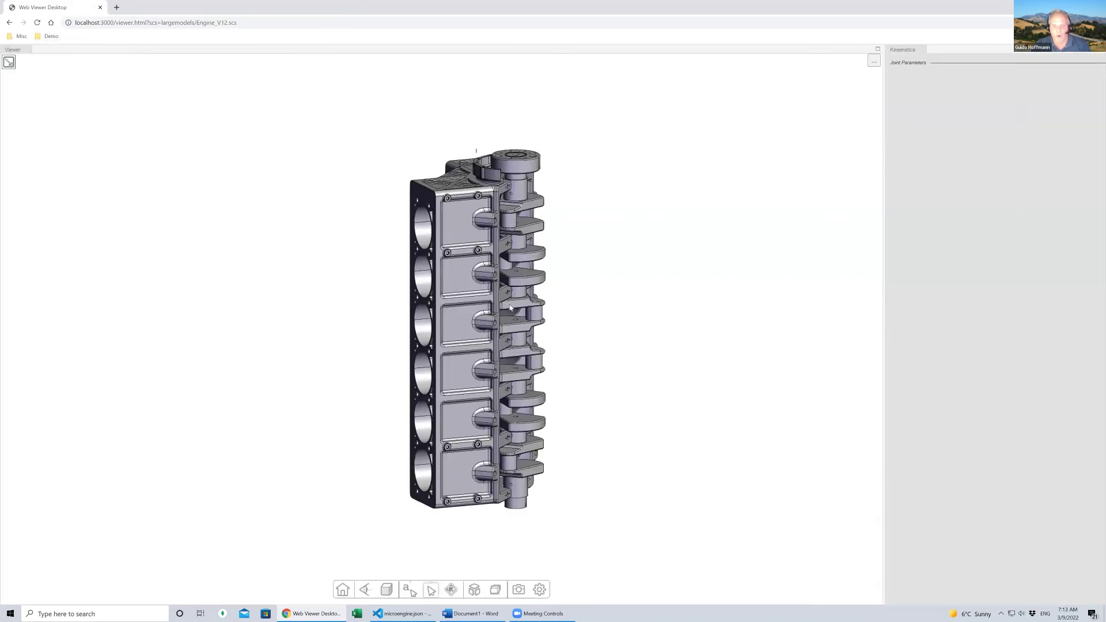
mouse_move(573, 339)
mouse_down()
mouse_move(604, 347)
mouse_move(536, 339)
mouse_move(593, 357)
mouse_move(582, 358)
mouse_up()
click(872, 60)
mouse_move(890, 65)
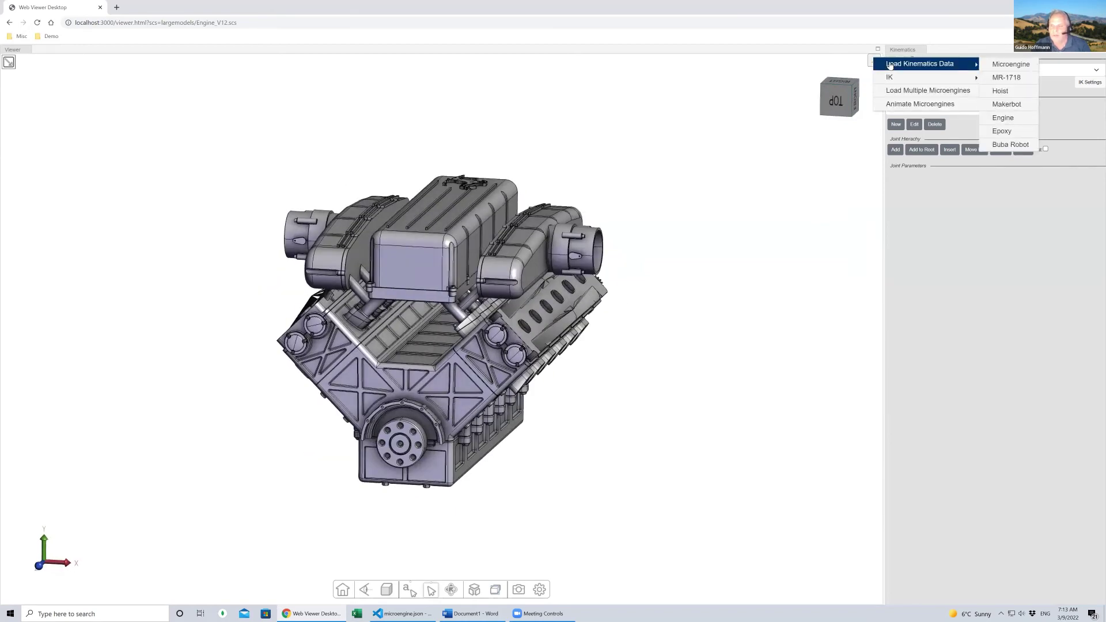
click(1003, 118)
click(901, 84)
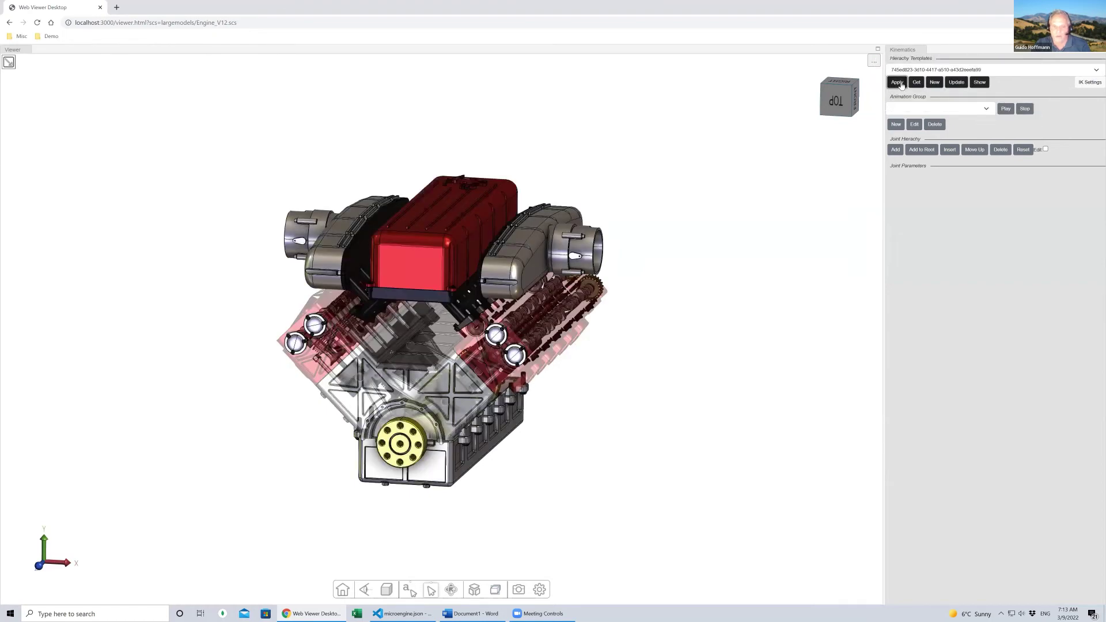
Select the crankshaft's revolute joint and rotate the crankshaft back and forth to drive the pistons and camshafts
drag(673, 360, 593, 493)
drag(672, 478, 675, 495)
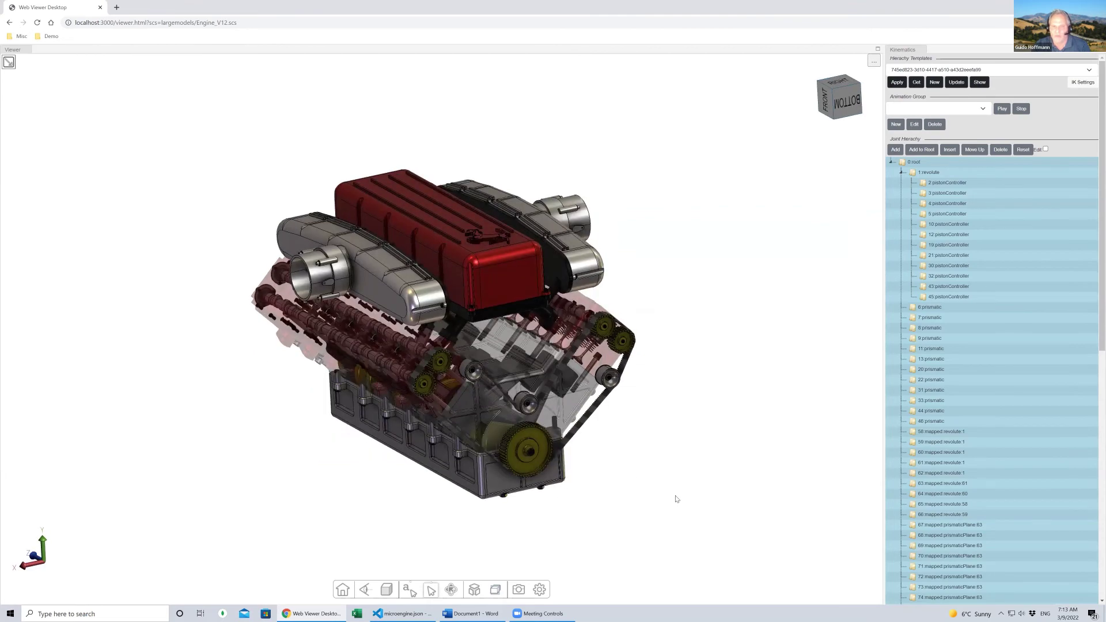
drag(807, 387, 872, 208)
click(928, 172)
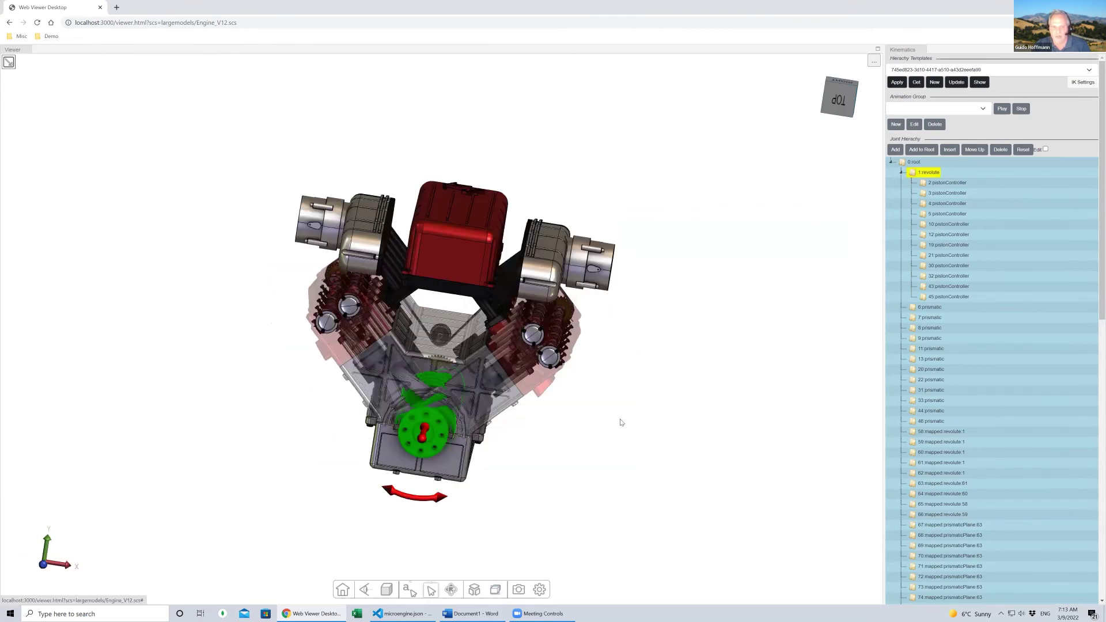
drag(619, 419, 673, 422)
scroll(631, 413, up, 3)
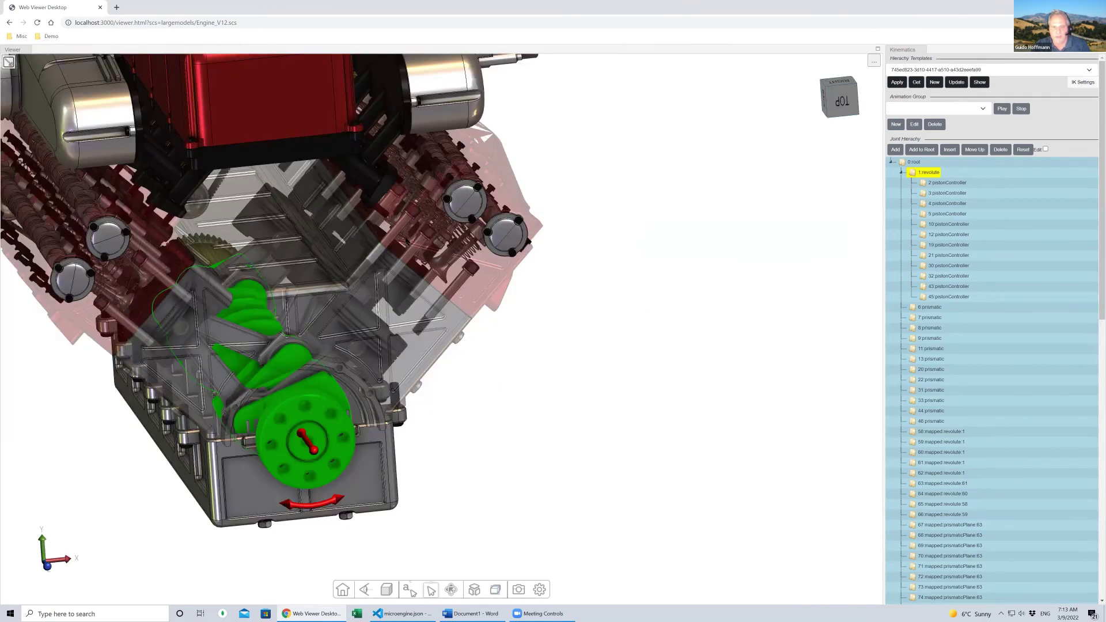
drag(406, 241, 612, 397)
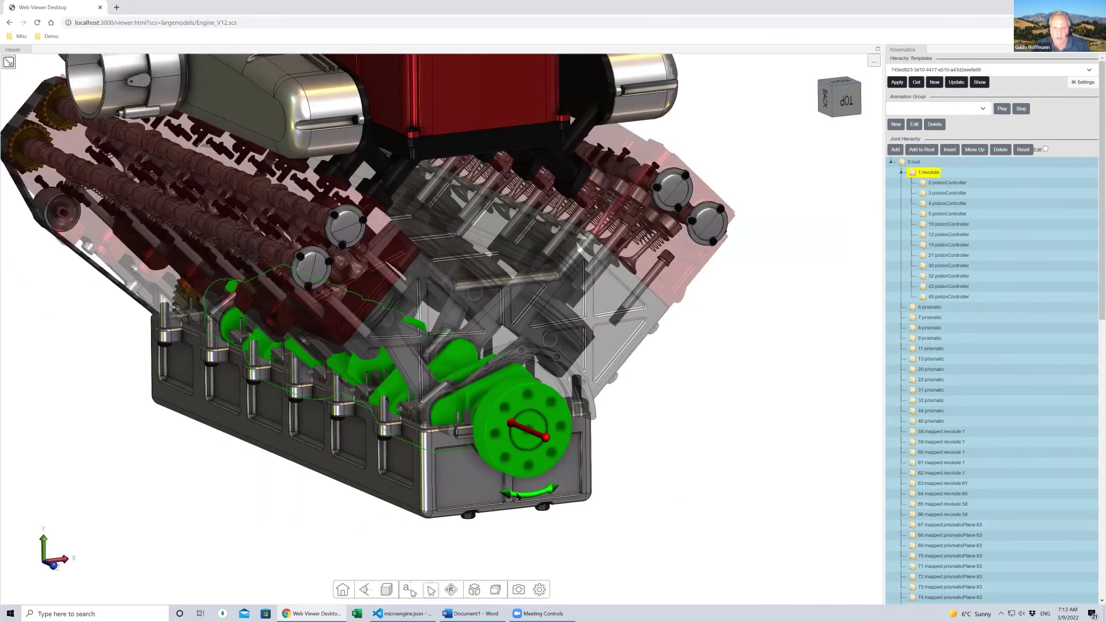
drag(519, 494, 558, 430)
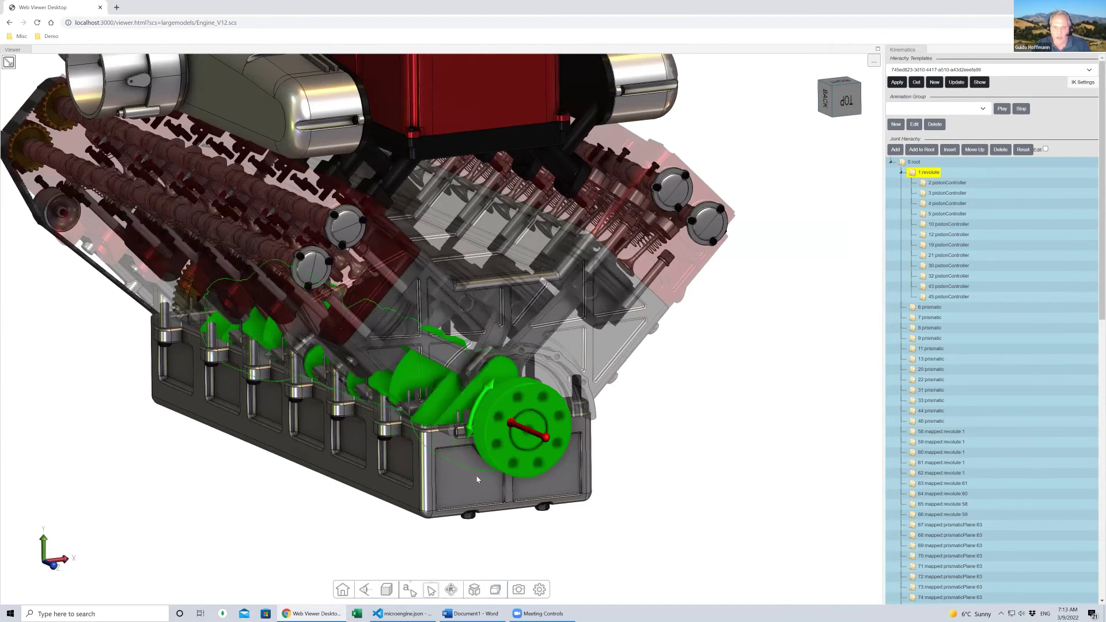
drag(477, 479, 549, 409)
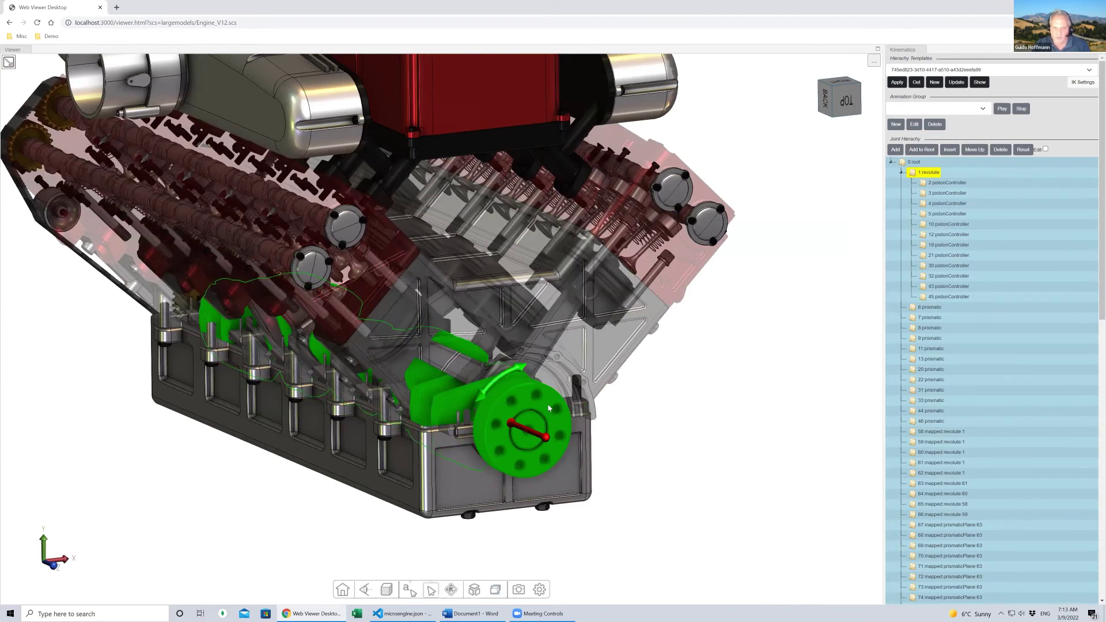
mouse_move(501, 445)
mouse_down()
mouse_move(533, 464)
mouse_move(550, 445)
mouse_move(549, 419)
mouse_move(533, 454)
mouse_move(499, 428)
mouse_move(511, 437)
mouse_up()
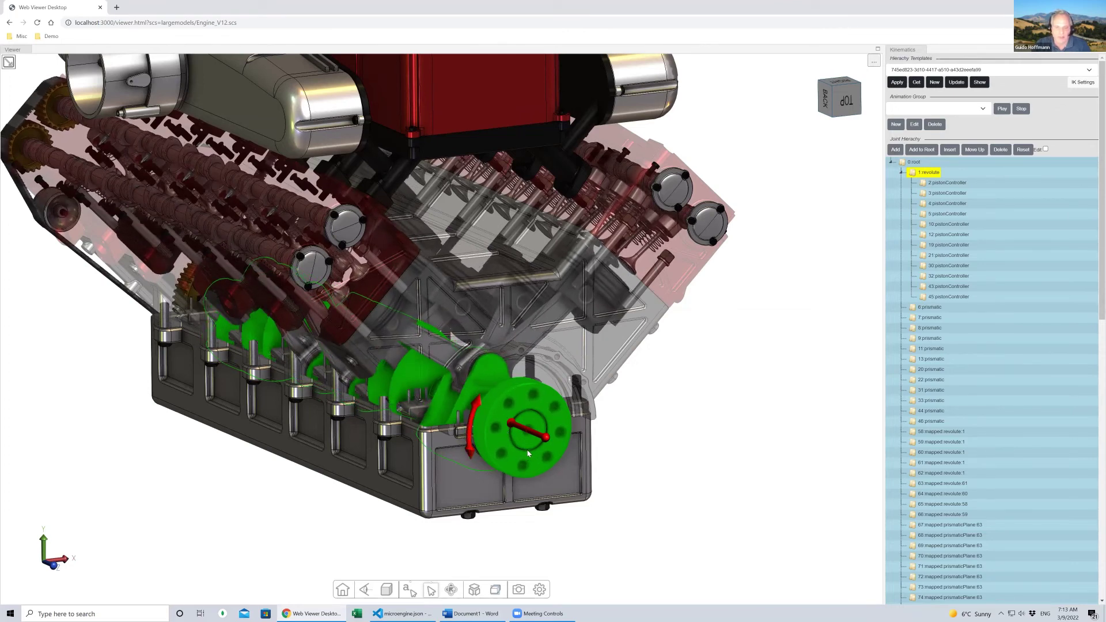
drag(473, 436, 497, 416)
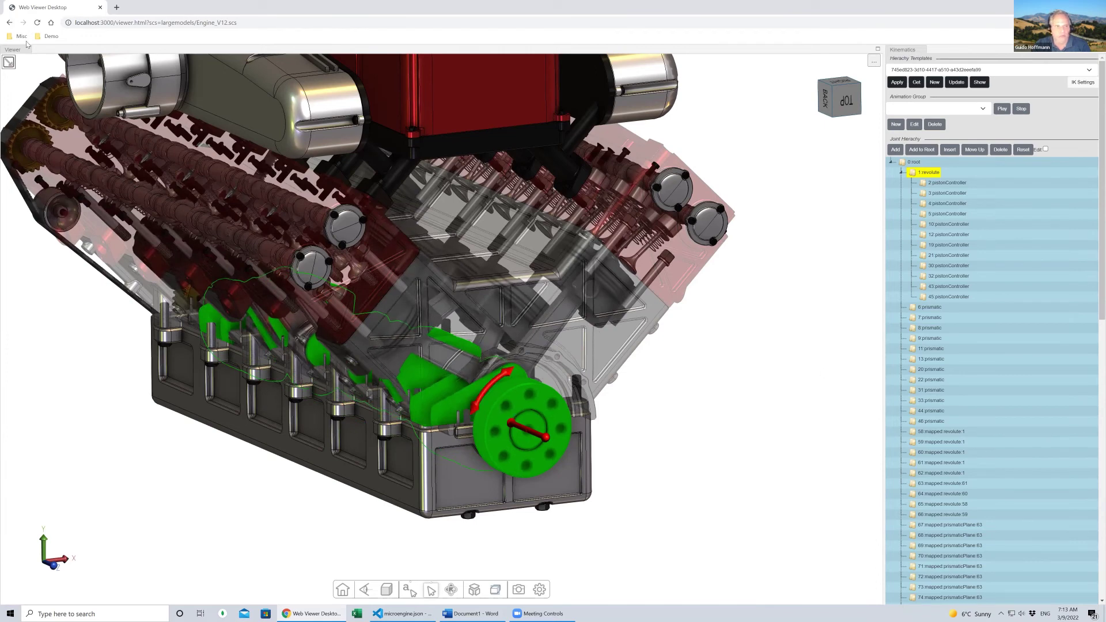
Open the Robot Arm 1 demo model, load the Buba Robot kinematics data, and apply its template to the robot
click(47, 37)
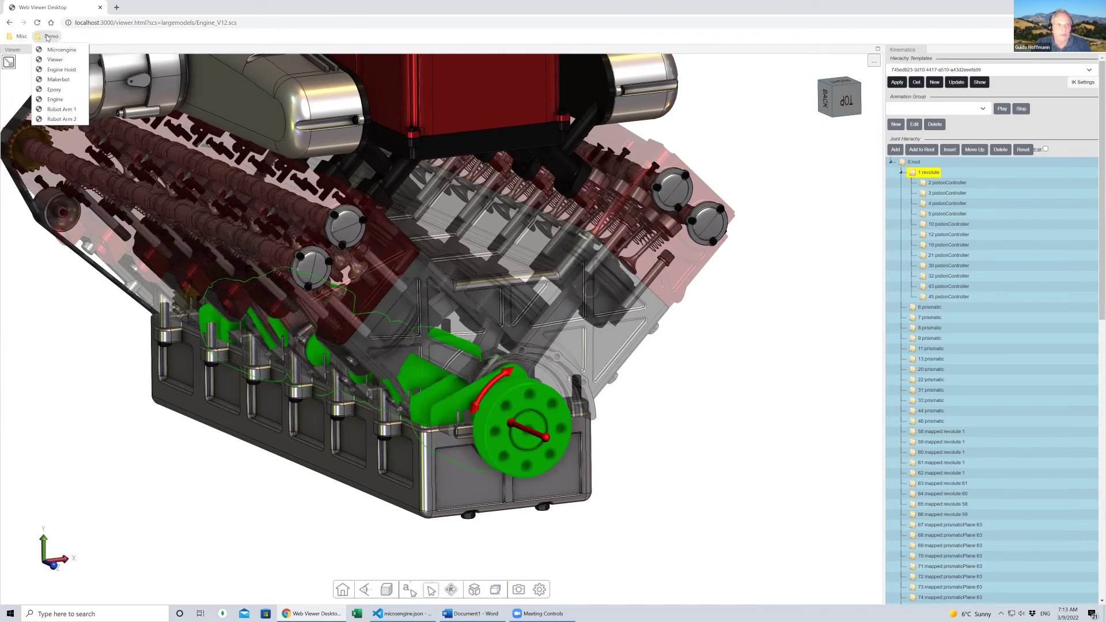
click(61, 109)
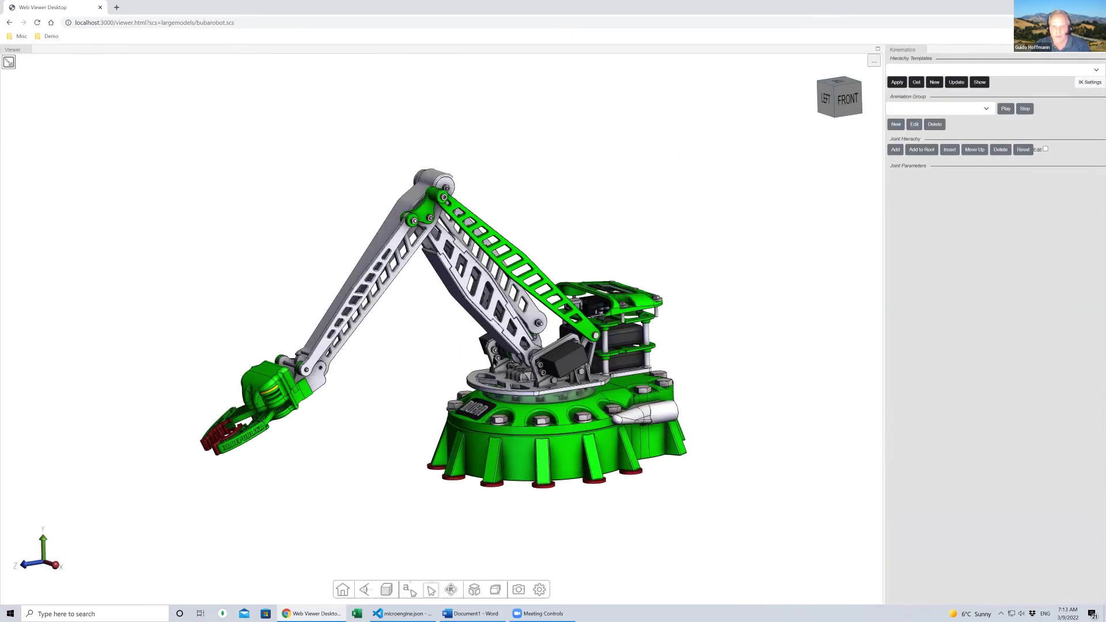
right_drag(391, 334, 438, 327)
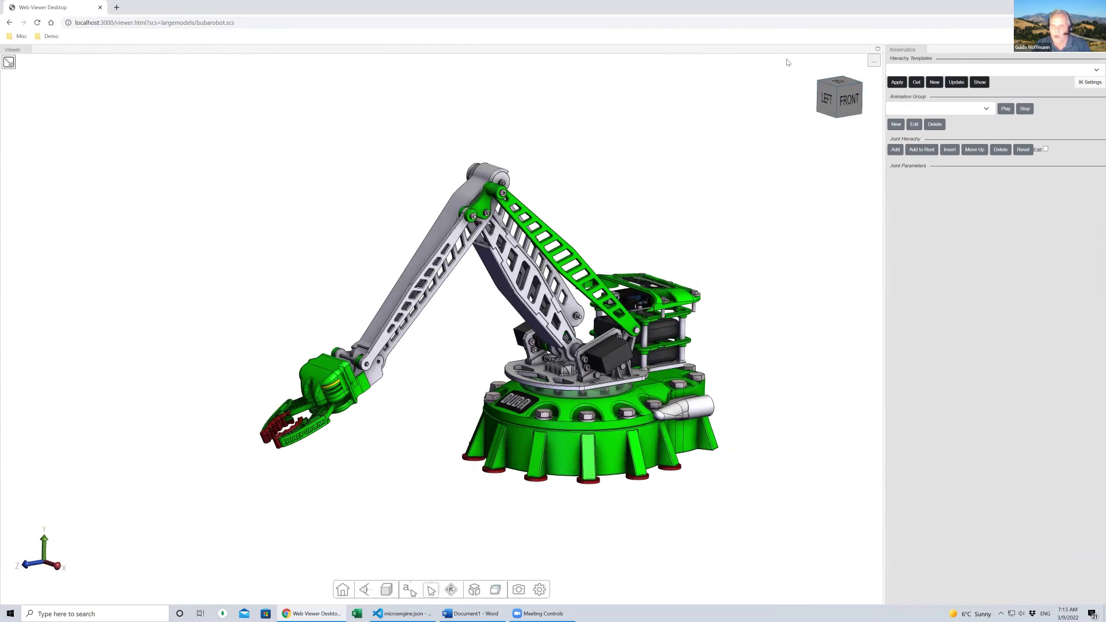
click(873, 63)
mouse_move(887, 70)
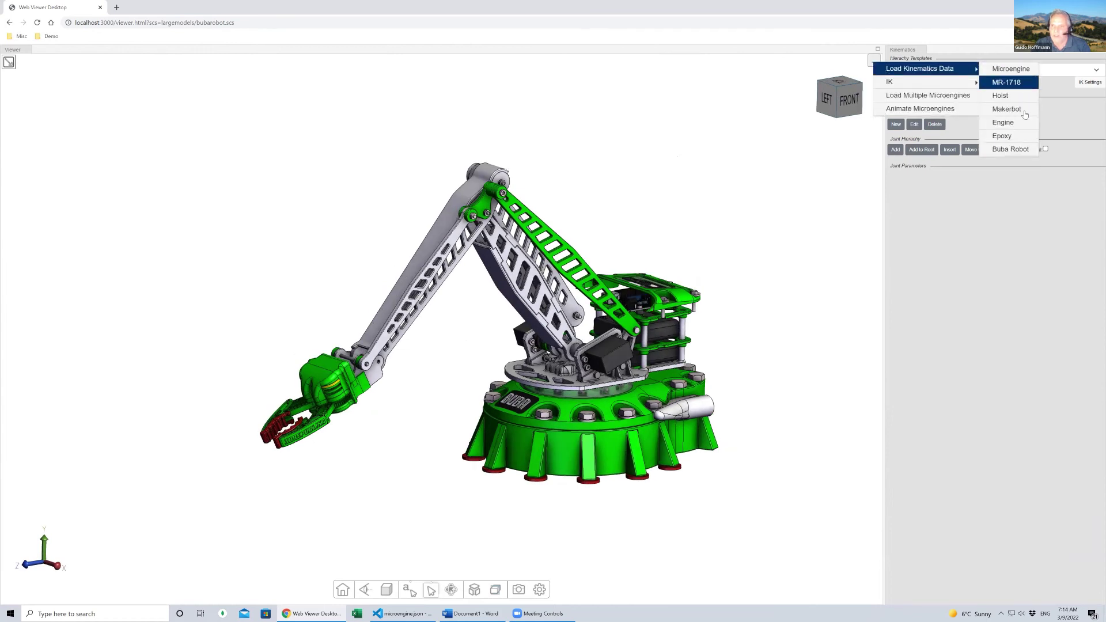
click(1014, 149)
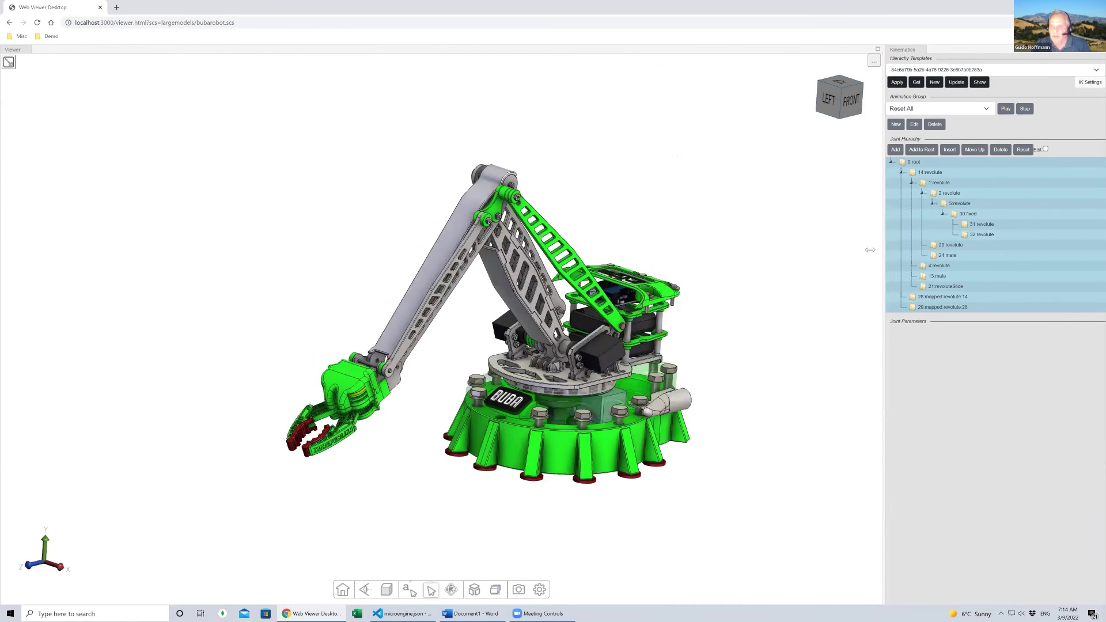
Select the Buba robot's 1 revolute joint and rotate it back and forth to swing the linked arm
click(630, 386)
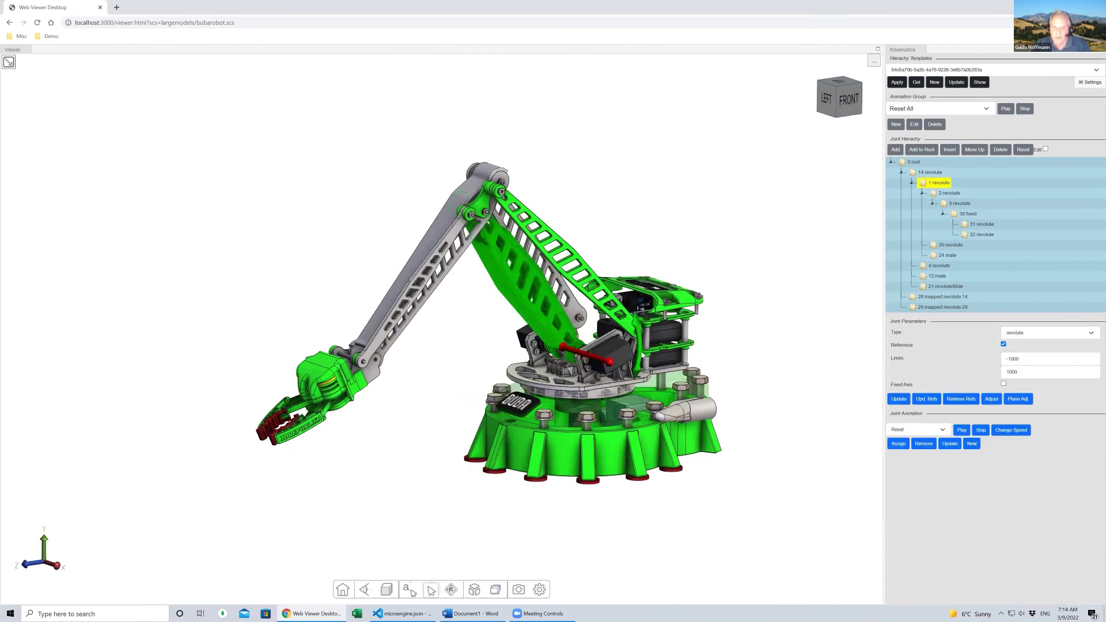
drag(638, 363, 639, 377)
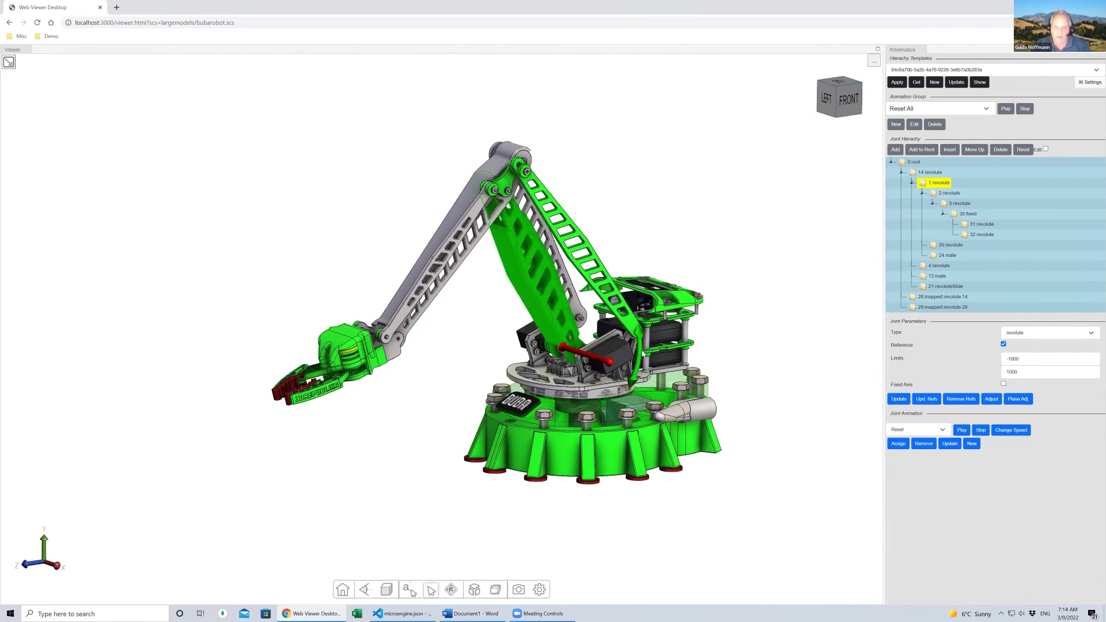
drag(638, 376, 637, 379)
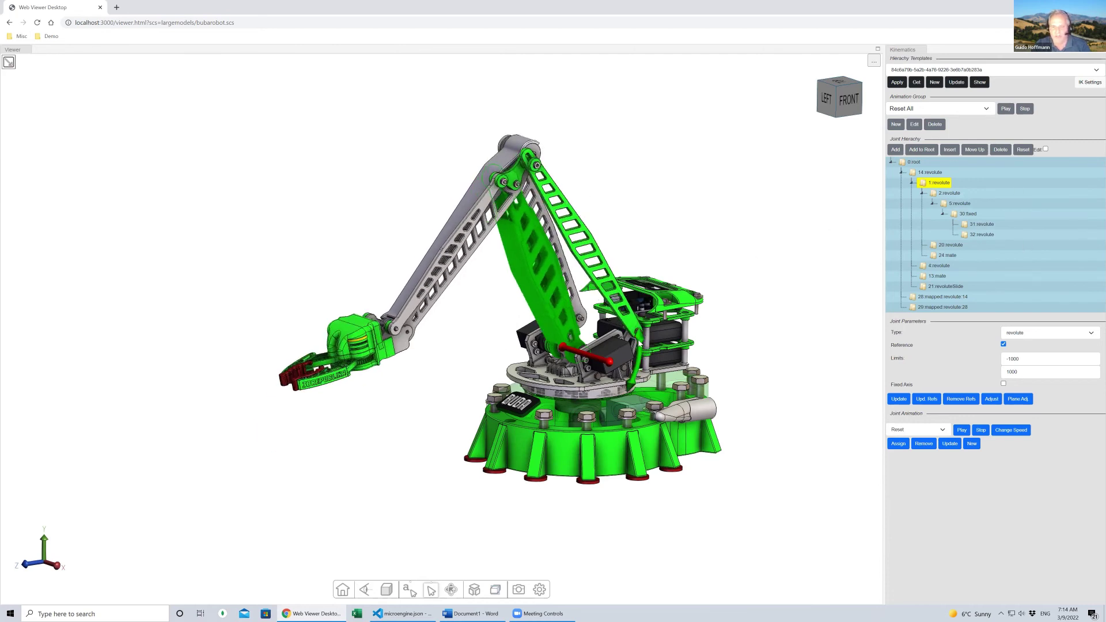
drag(640, 323, 525, 290)
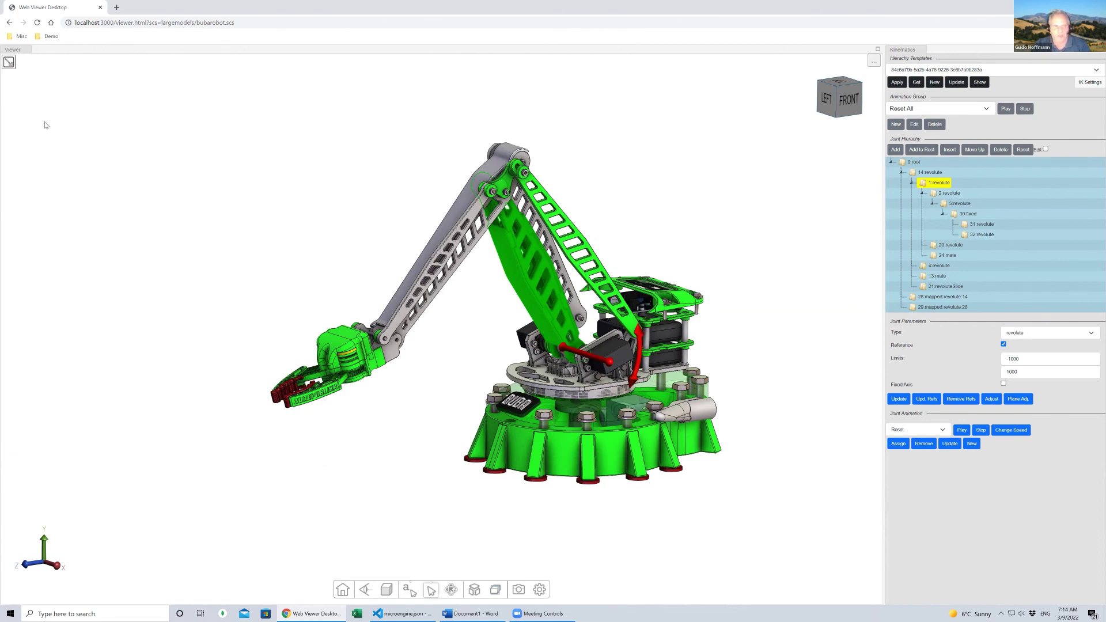
Open the mr1718-arm robot model from the demo collection
click(51, 36)
click(64, 121)
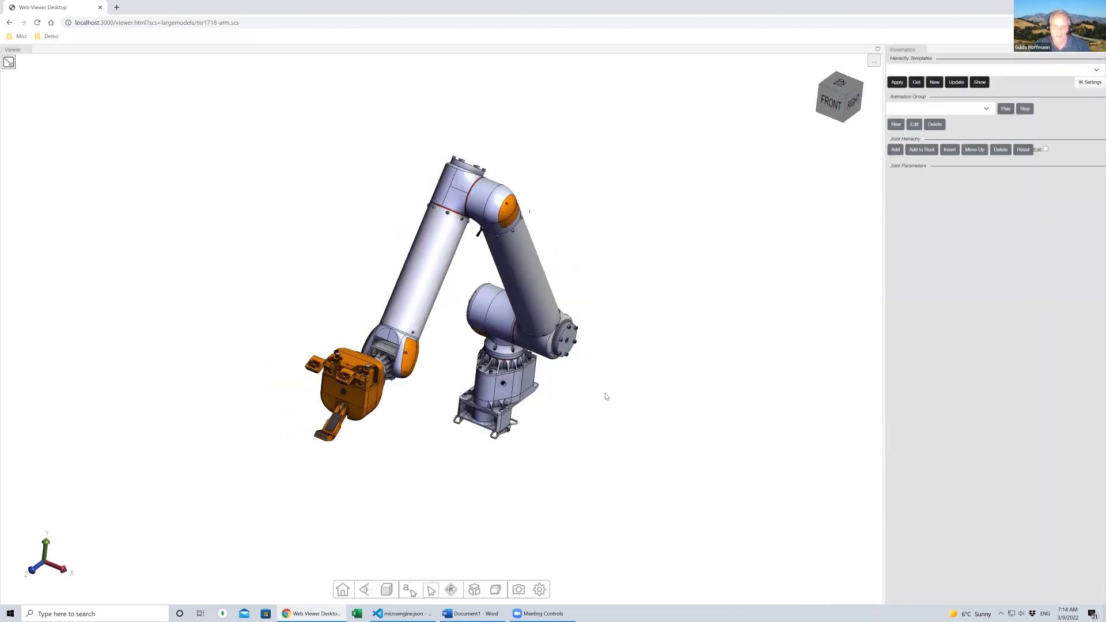
drag(606, 396, 715, 327)
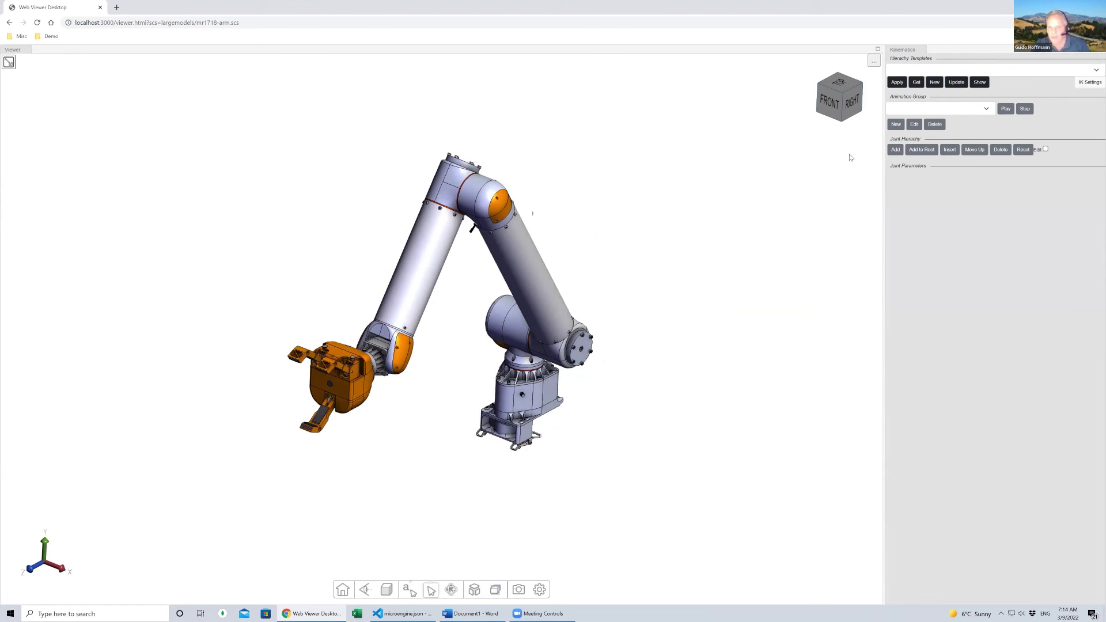
Load the MR-1718 kinematics data and apply its hierarchy template to the robot arm
click(874, 61)
mouse_move(890, 70)
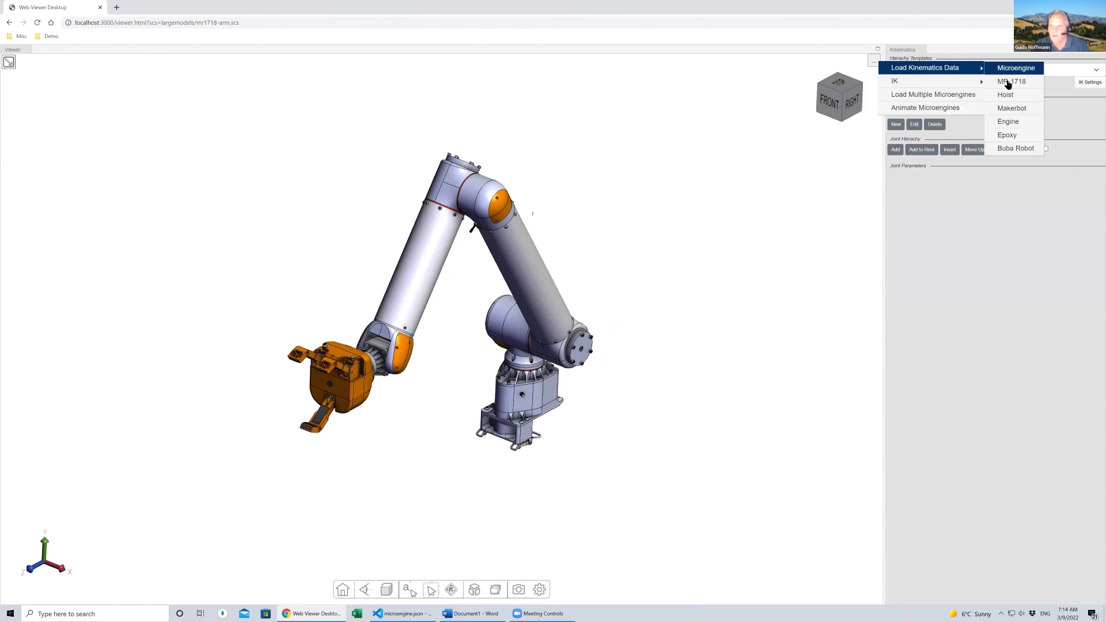
click(1020, 84)
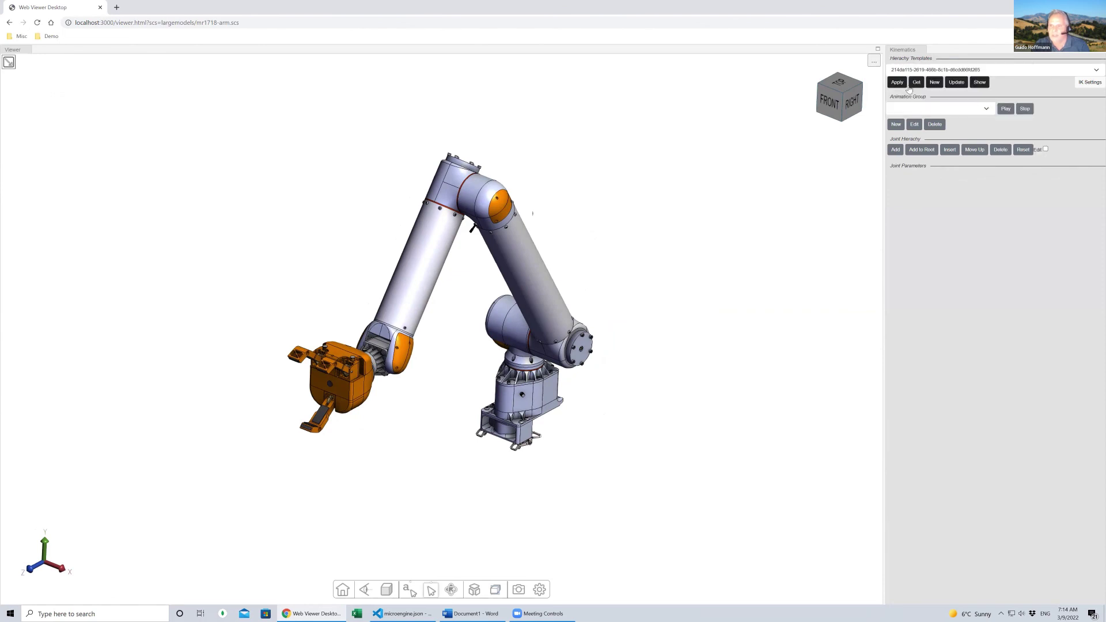
click(898, 83)
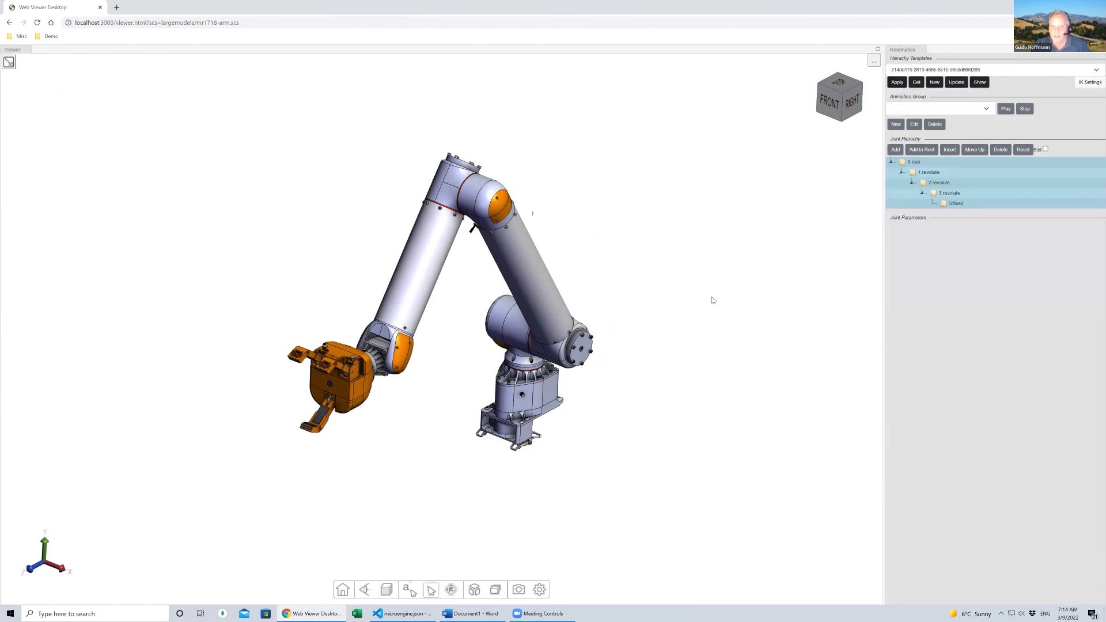
Insert an IK target handle at the gripper and move it towards the base so the arm follows
drag(671, 311, 691, 295)
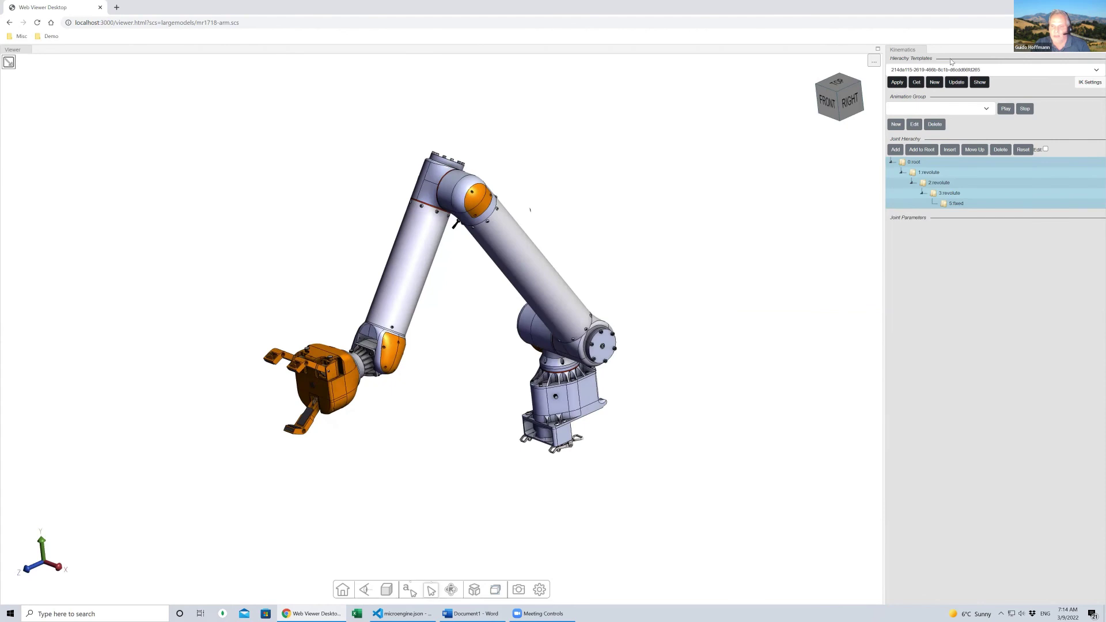
click(874, 61)
mouse_move(887, 68)
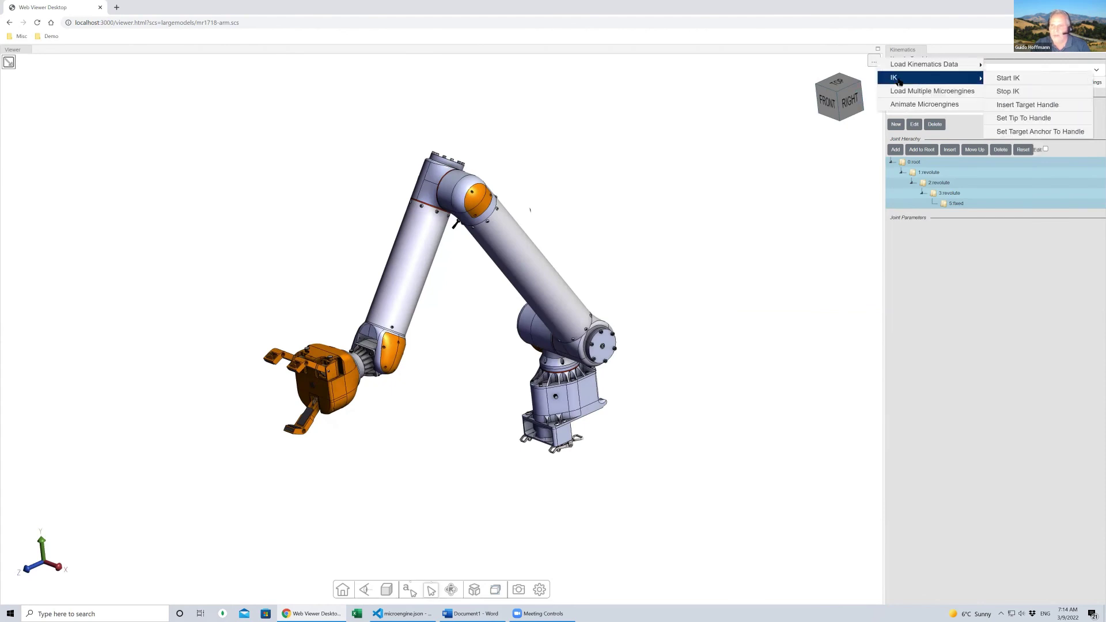
click(1008, 104)
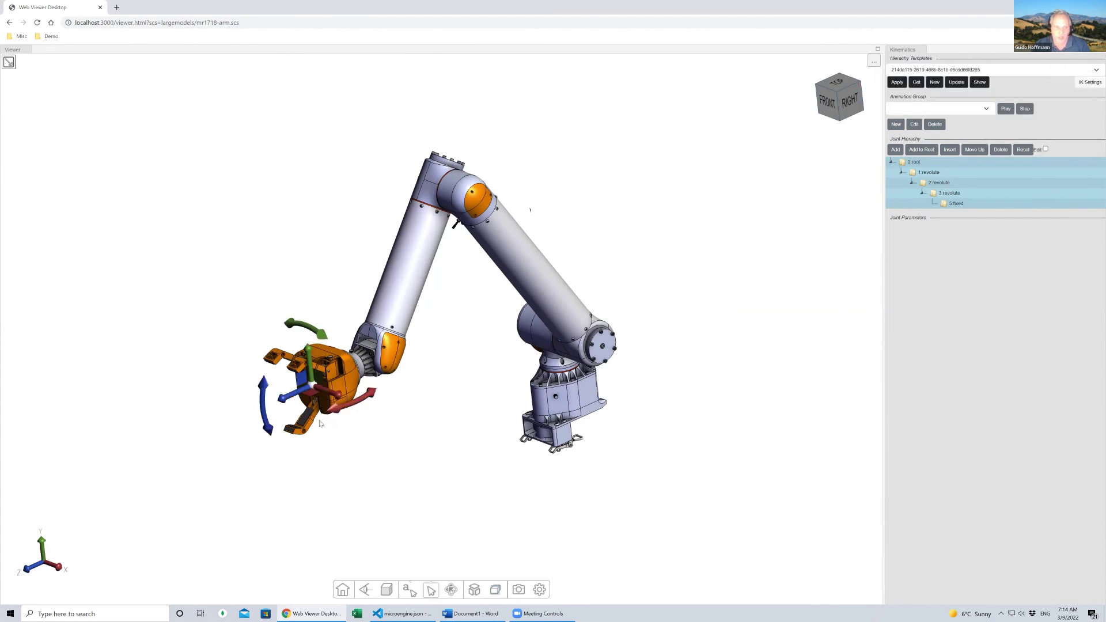
drag(310, 397, 364, 374)
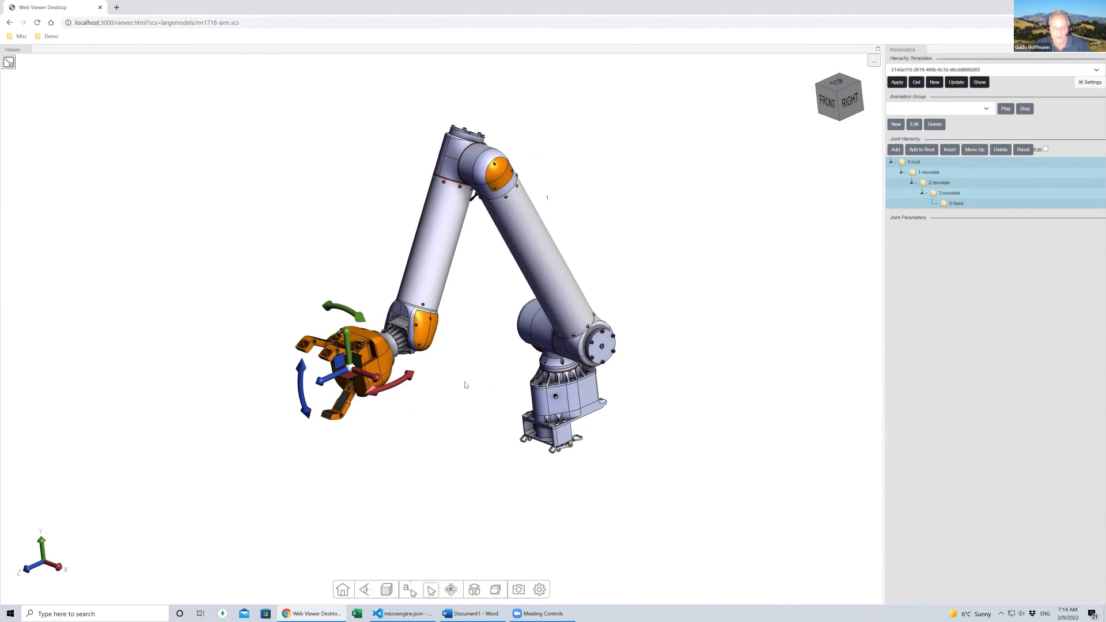
drag(465, 382, 466, 378)
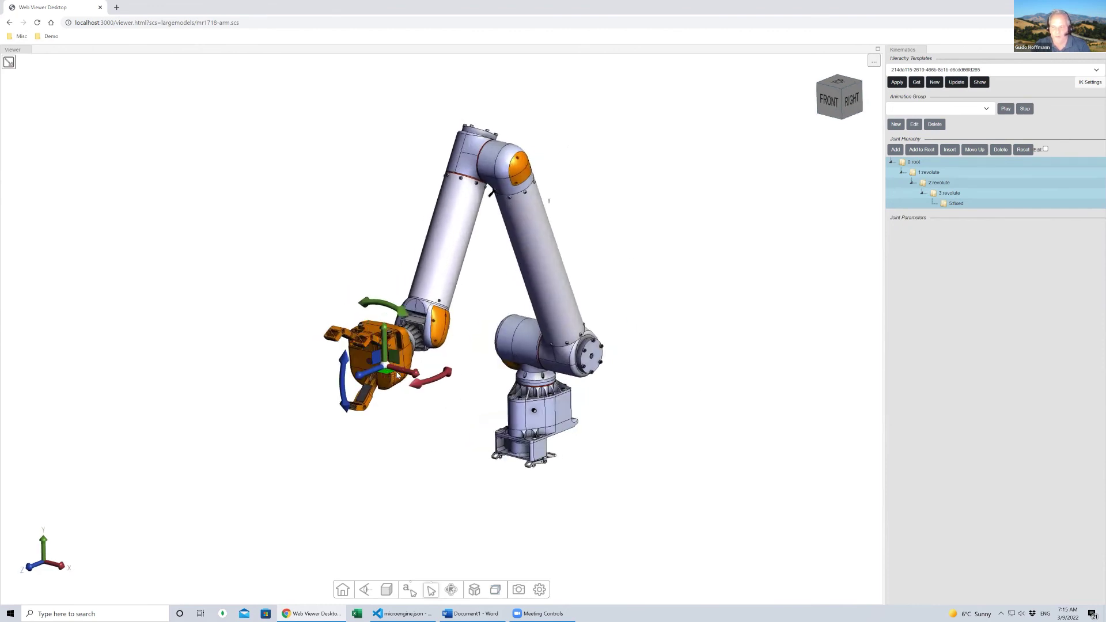